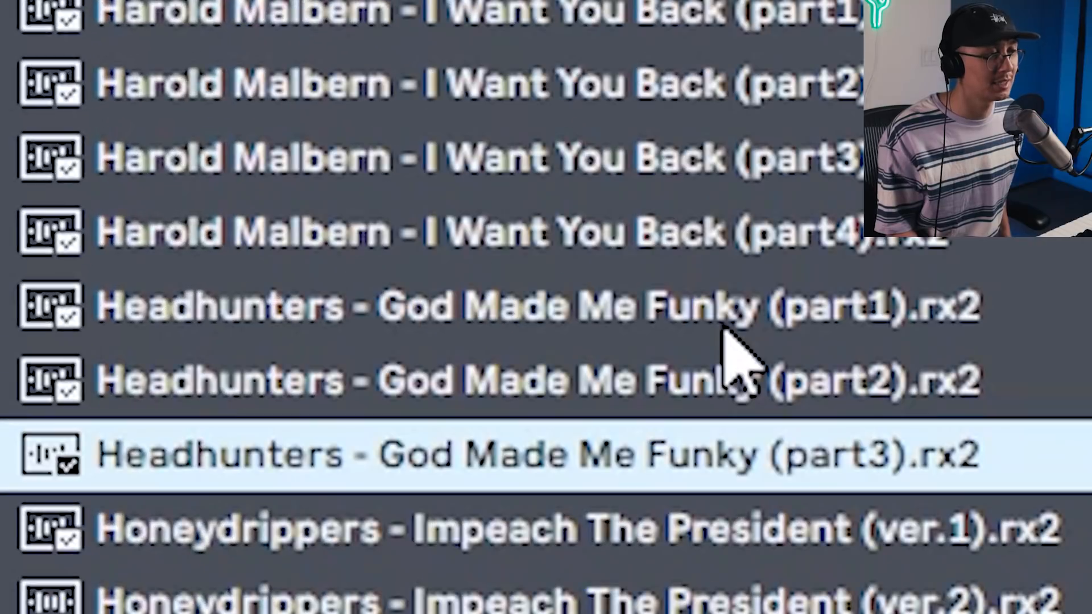
Audition the three "Headhunters - God Made Me Funky" loops and slice part3 to a new MIDI track.
{"action": "left_click", "coordinate": [724, 328]}
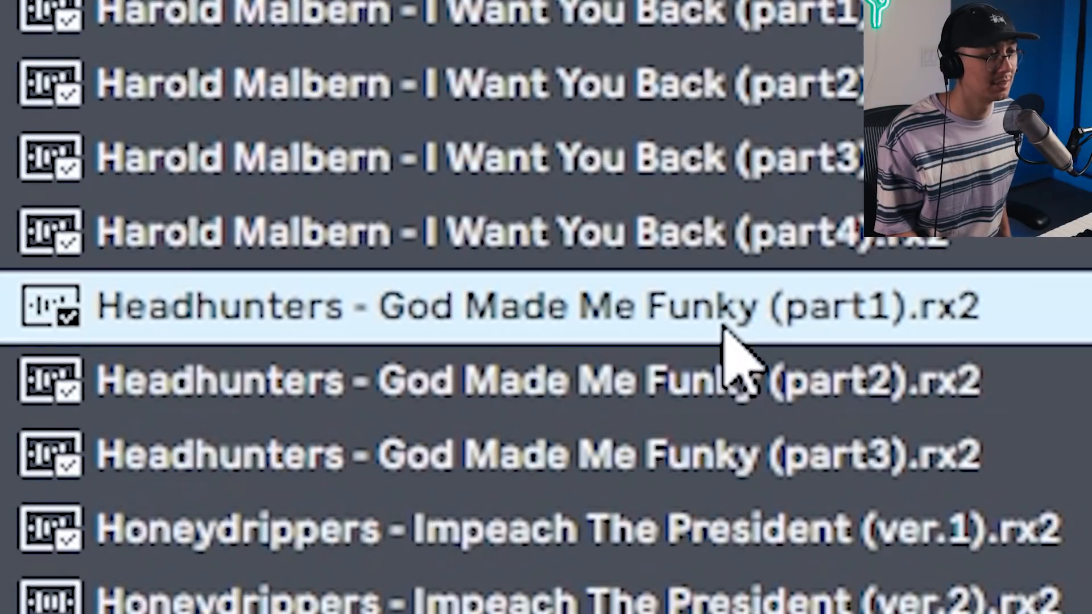
{"action": "left_click", "coordinate": [732, 406]}
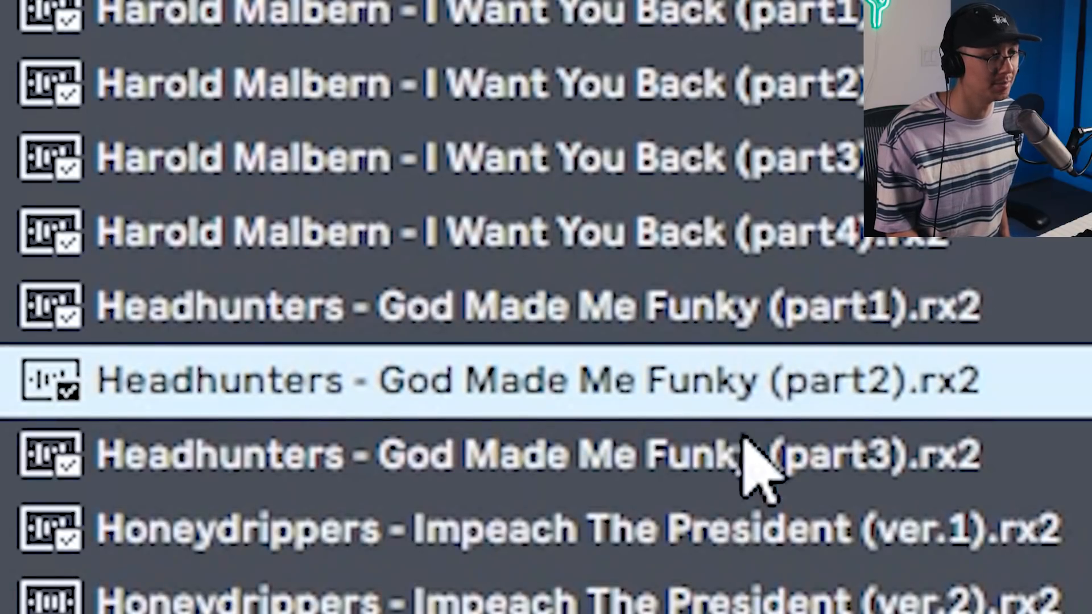
{"action": "left_click", "coordinate": [764, 465]}
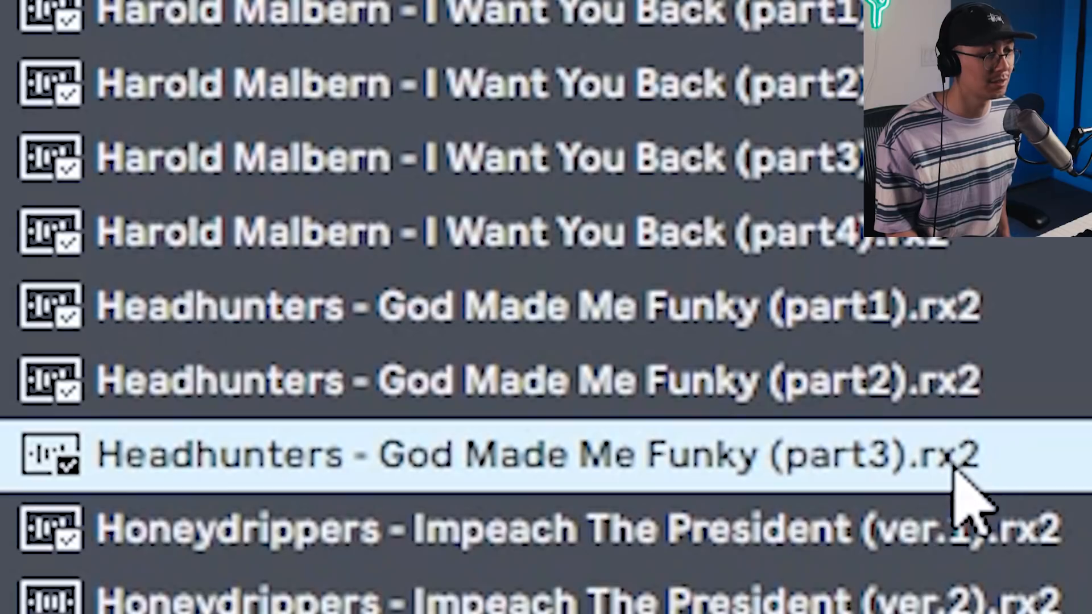
{"action": "right_click", "coordinate": [712, 464]}
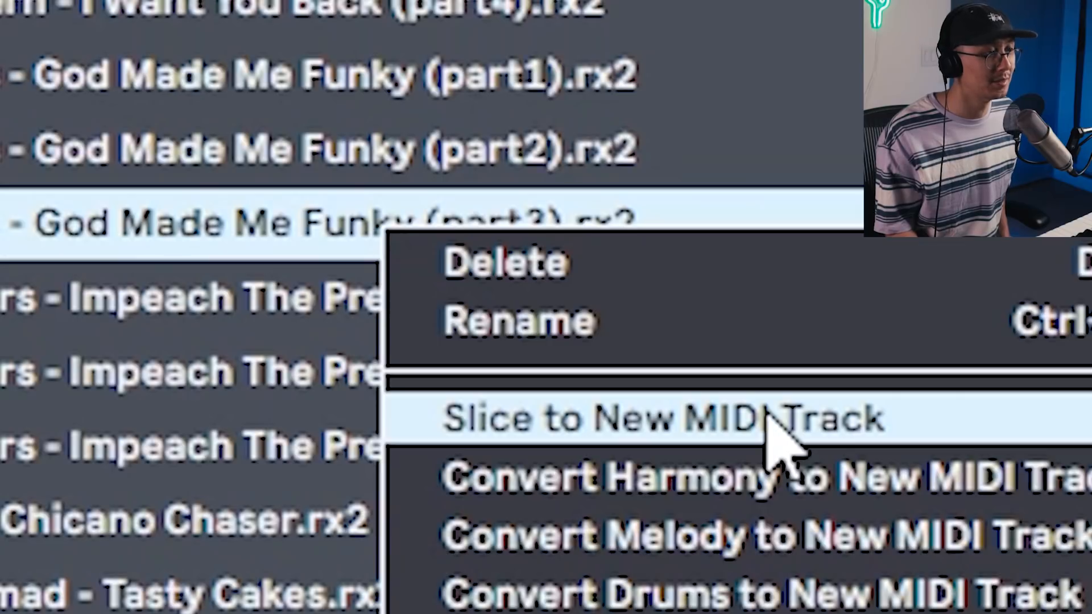
{"action": "left_click", "coordinate": [767, 414]}
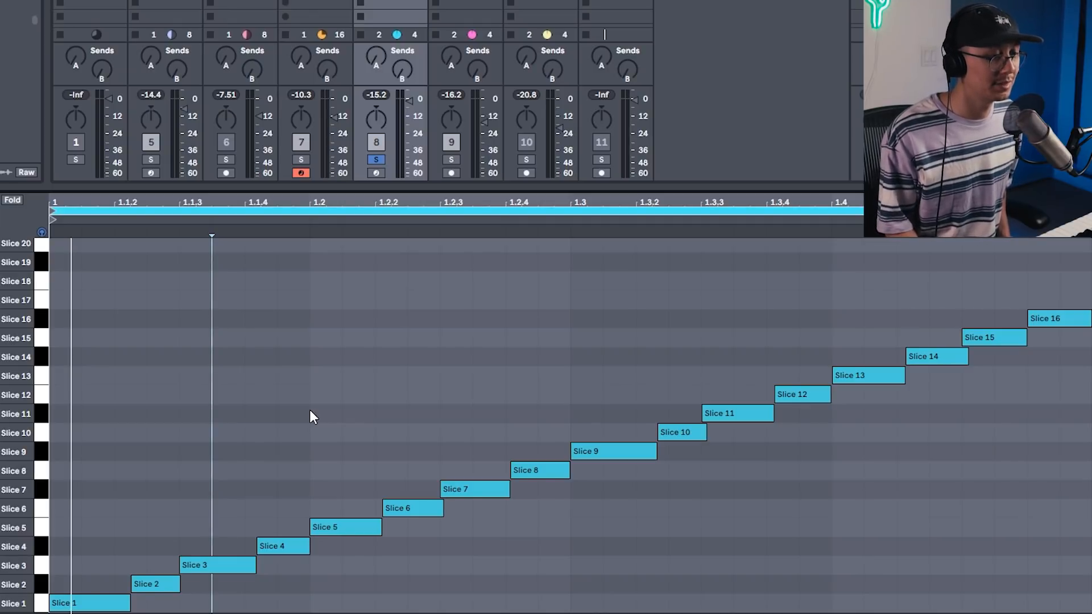
Play the sliced break and lengthen the Slice 5 and Slice 13 notes to reach the starts of Slice 7 and Slice 15.
{"action": "key", "text": "space"}
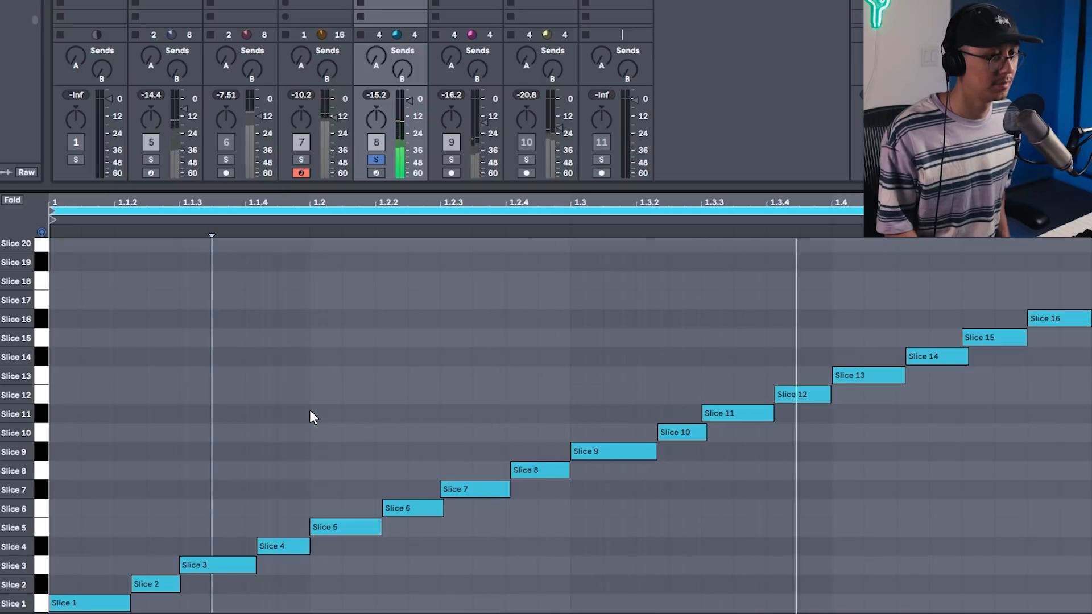
{"action": "key", "text": "space"}
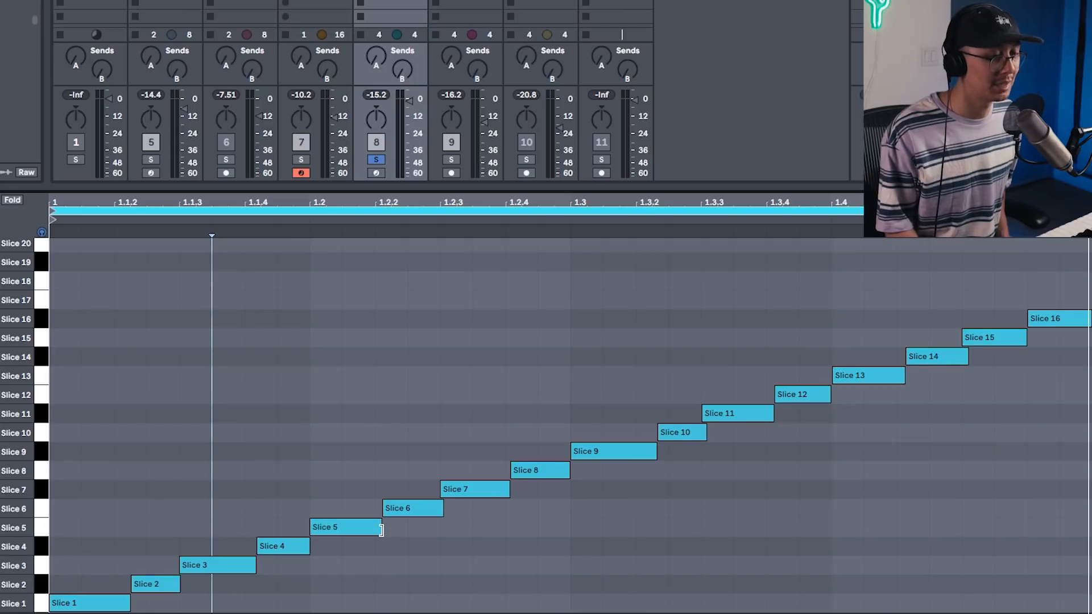
{"action": "left_click_drag", "start_coordinate": [381, 530], "coordinate": [434, 533]}
{"action": "left_click_drag", "start_coordinate": [904, 376], "coordinate": [963, 387]}
{"action": "key", "text": "space"}
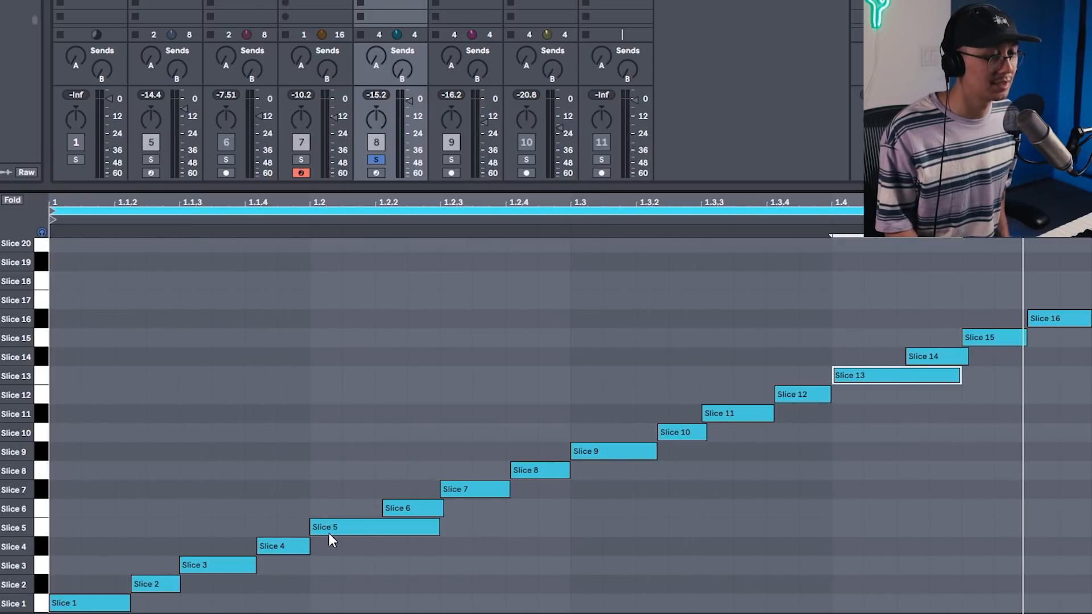
Move the lengthened Slice 5 note up to the Slice 29 row, keeping its position at 1.2.
{"action": "scroll", "coordinate": [329, 535], "scroll_direction": "up", "scroll_amount": 2}
{"action": "left_click_drag", "start_coordinate": [336, 560], "coordinate": [322, 274]}
{"action": "scroll", "coordinate": [331, 335], "scroll_direction": "up", "scroll_amount": 7}
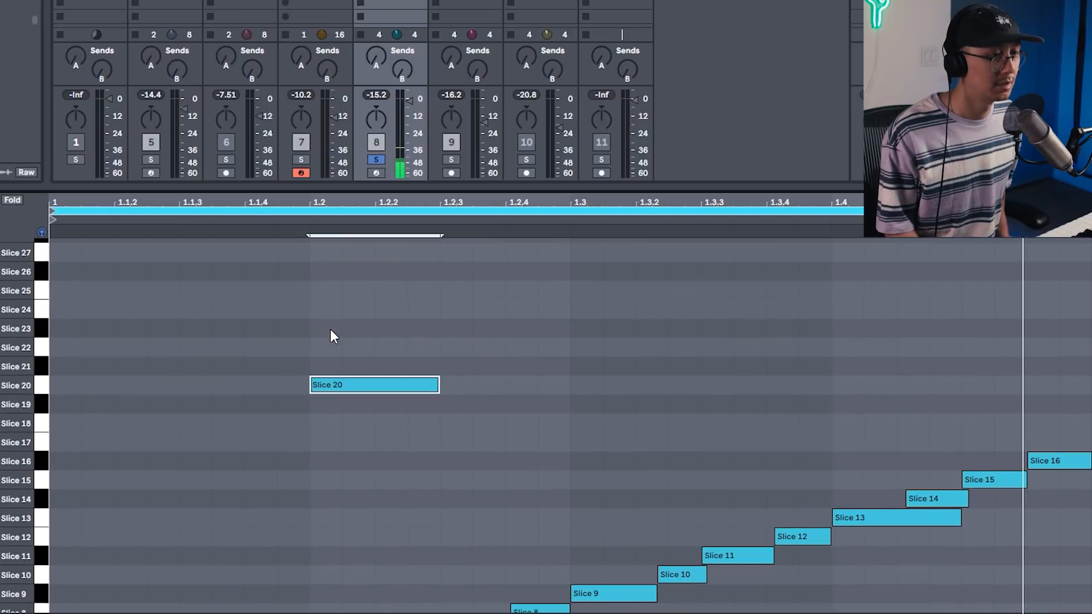
{"action": "left_click_drag", "start_coordinate": [341, 385], "coordinate": [343, 275]}
{"action": "scroll", "coordinate": [336, 324], "scroll_direction": "up", "scroll_amount": 6}
{"action": "left_click_drag", "start_coordinate": [336, 348], "coordinate": [341, 311]}
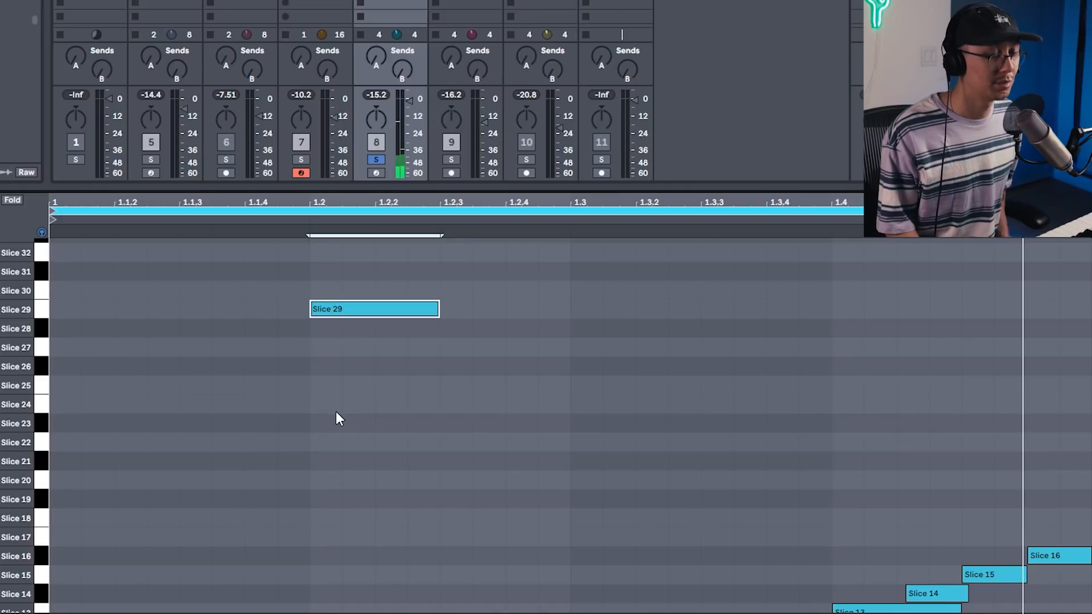
{"action": "scroll", "coordinate": [336, 419], "scroll_direction": "down", "scroll_amount": 15}
{"action": "scroll", "coordinate": [335, 419], "scroll_direction": "up", "scroll_amount": 15}
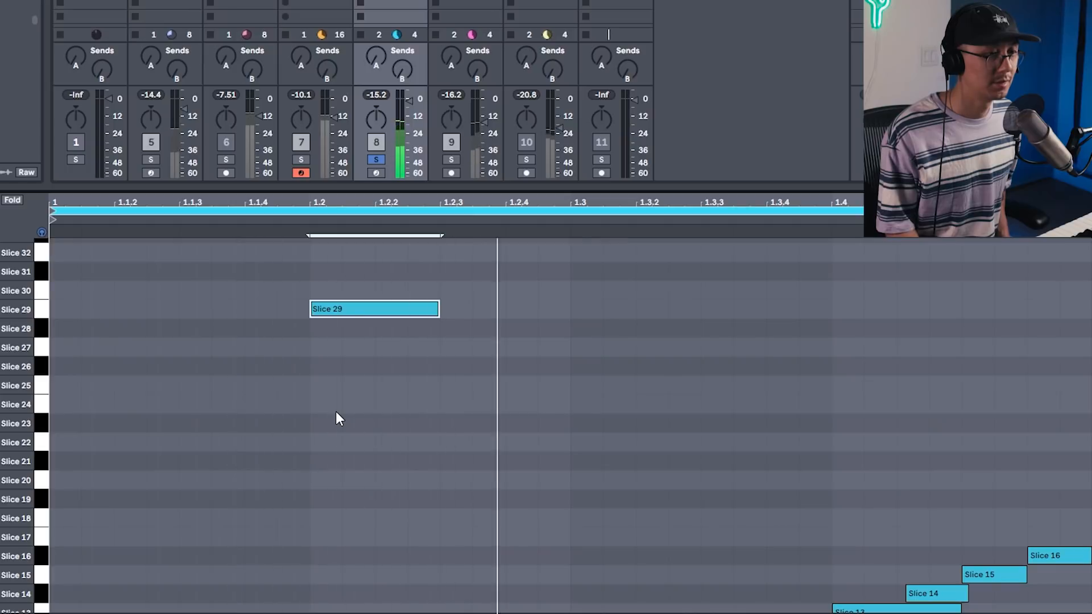
Quantize all notes in the sliced Headhunters clip and play back the result.
{"action": "scroll", "coordinate": [336, 412], "scroll_direction": "down", "scroll_amount": 12}
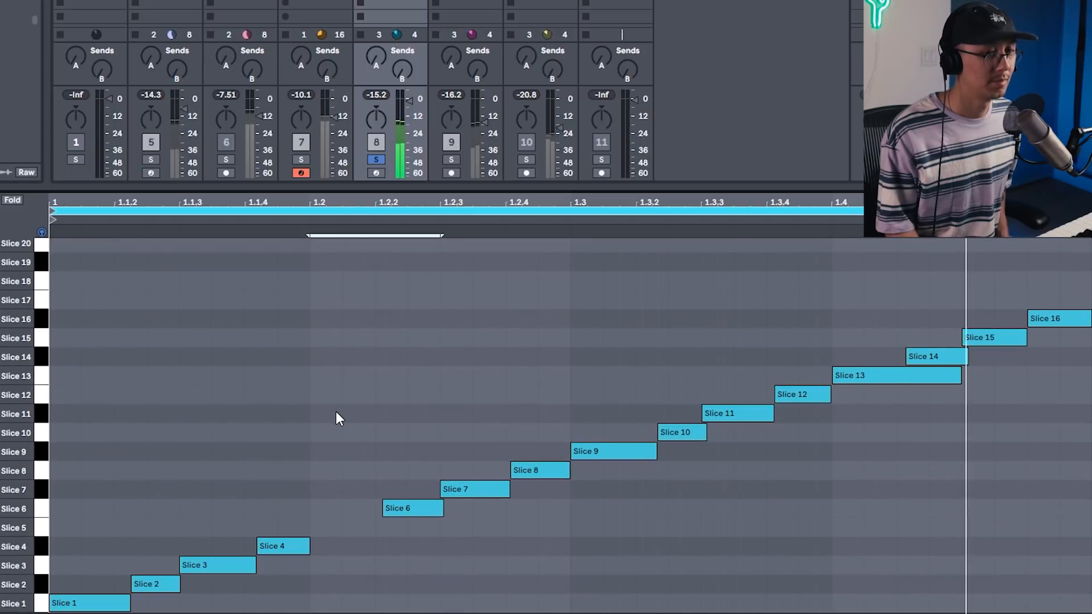
{"action": "left_click", "coordinate": [272, 351]}
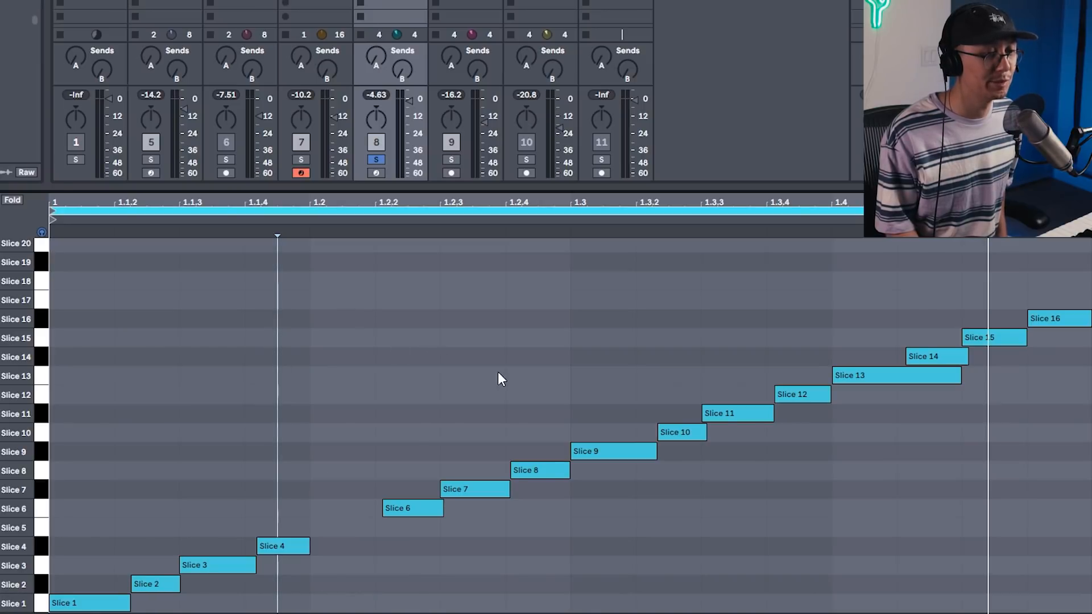
{"action": "key", "text": "ctrl+a"}
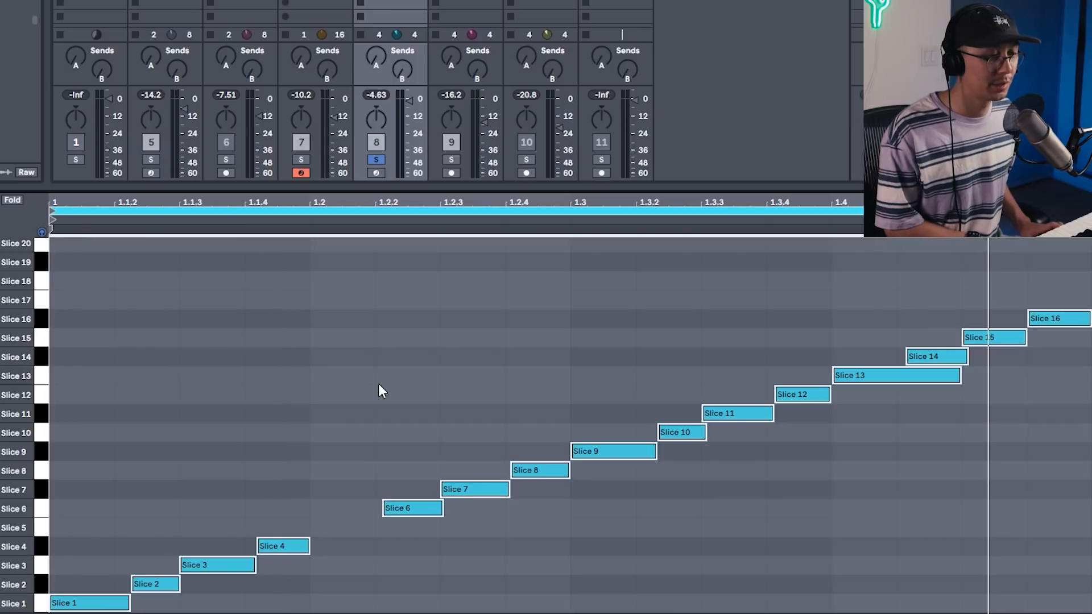
{"action": "key", "text": "ctrl+u"}
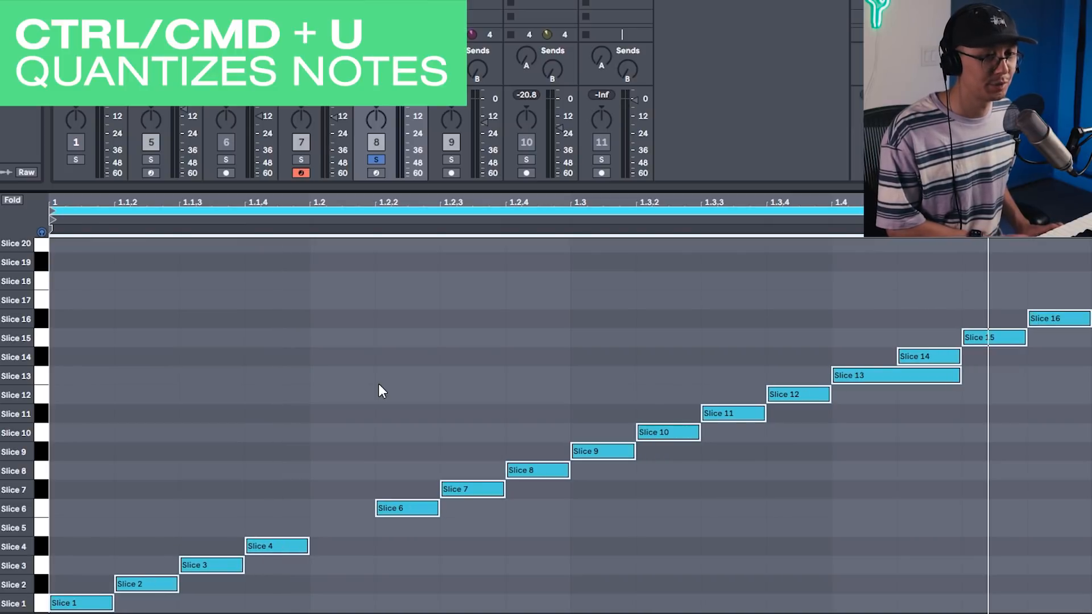
{"action": "key", "text": "space"}
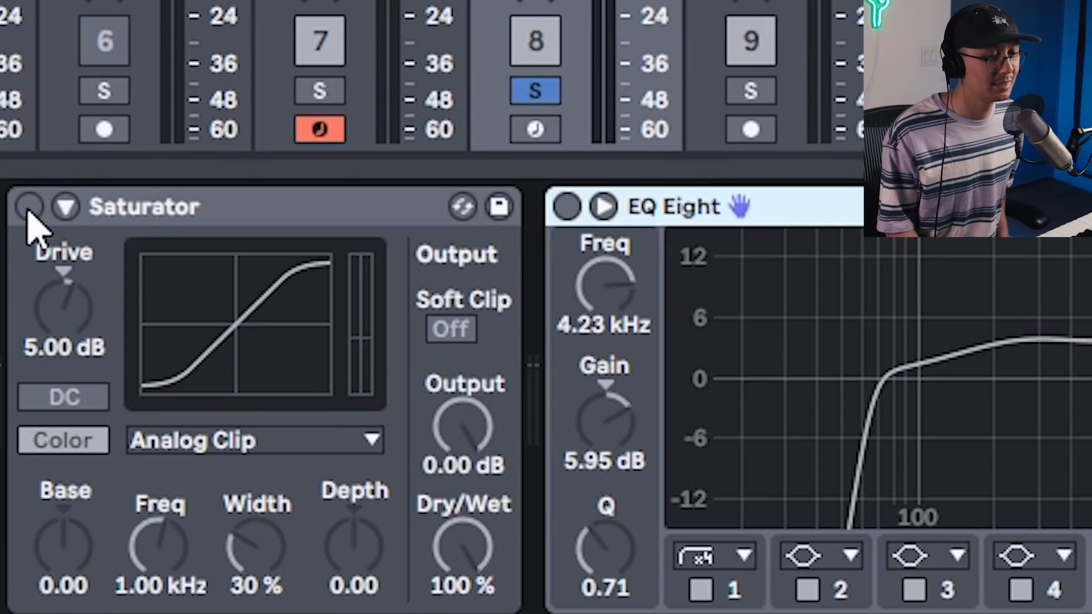
Enable the Saturator, EQ Eight and mono Utility on the Headhunters track and play the processed break.
{"action": "left_click", "coordinate": [29, 207]}
{"action": "left_click", "coordinate": [199, 211]}
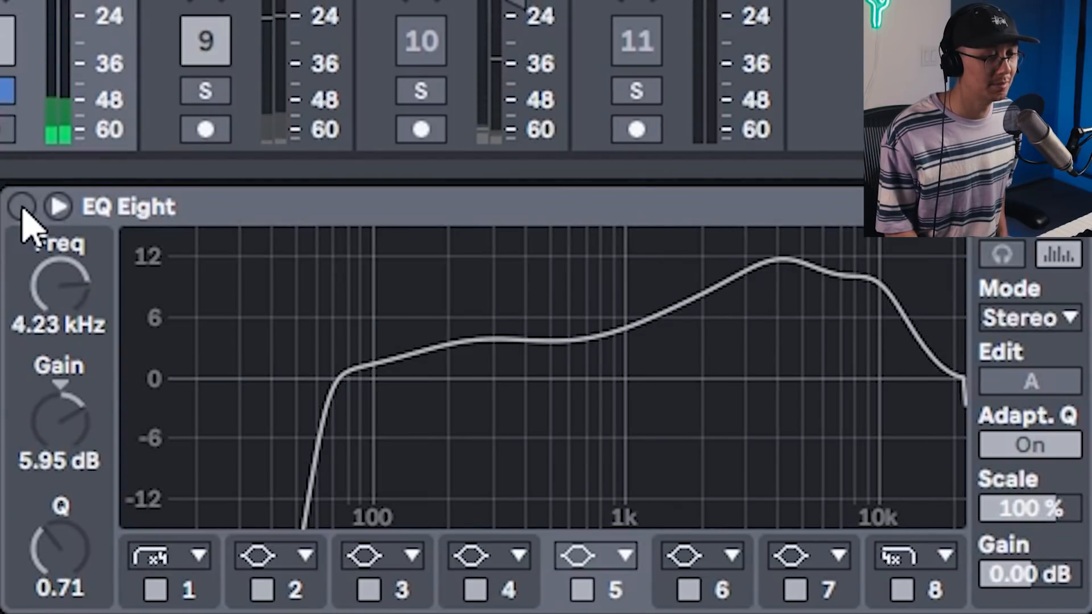
{"action": "left_click", "coordinate": [21, 207]}
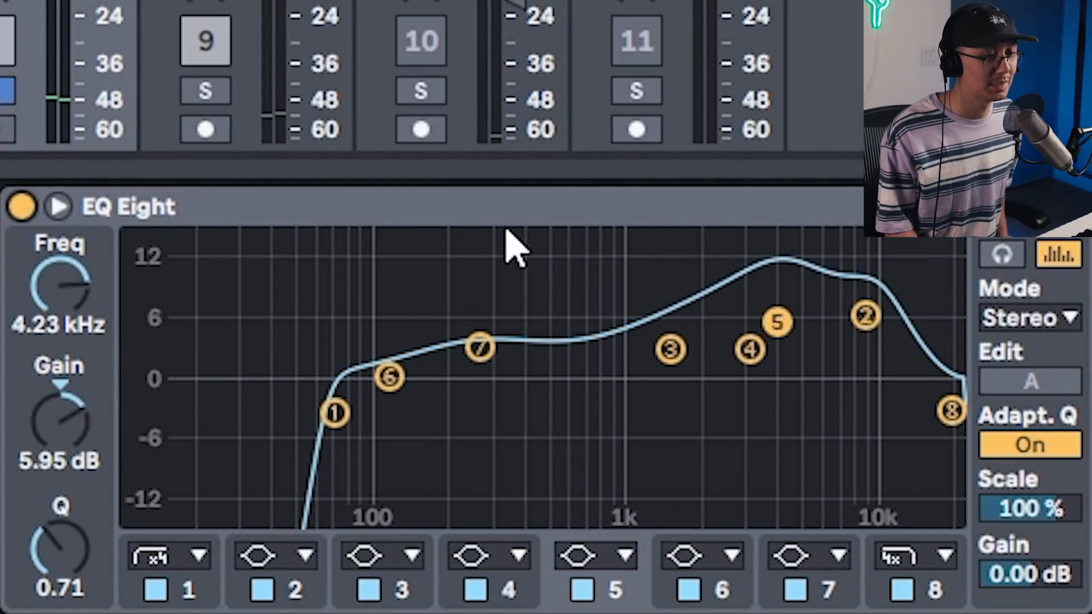
{"action": "left_click", "coordinate": [738, 216]}
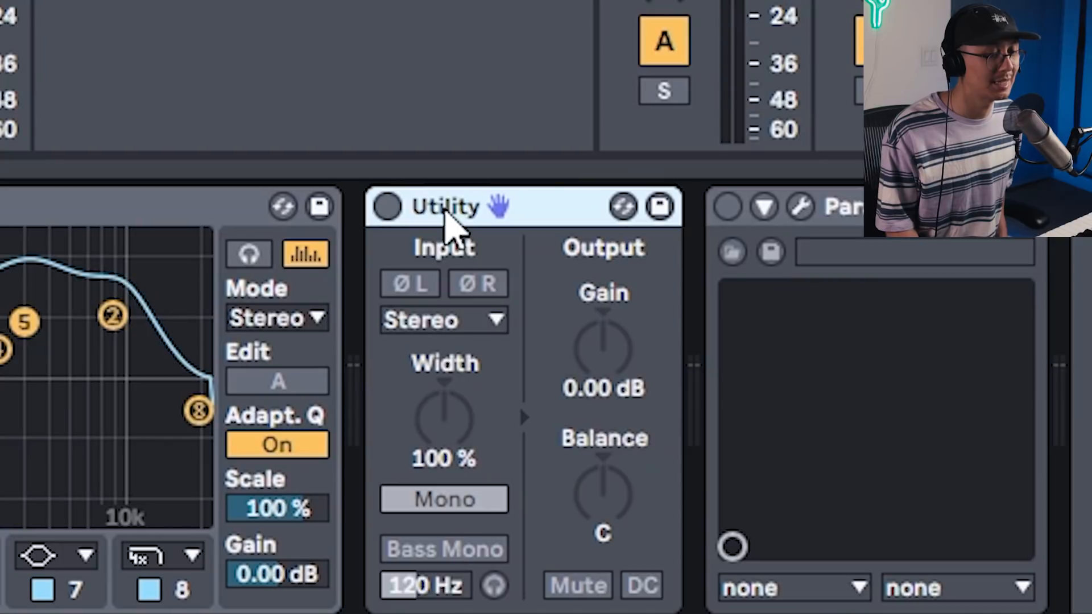
{"action": "left_click", "coordinate": [387, 207]}
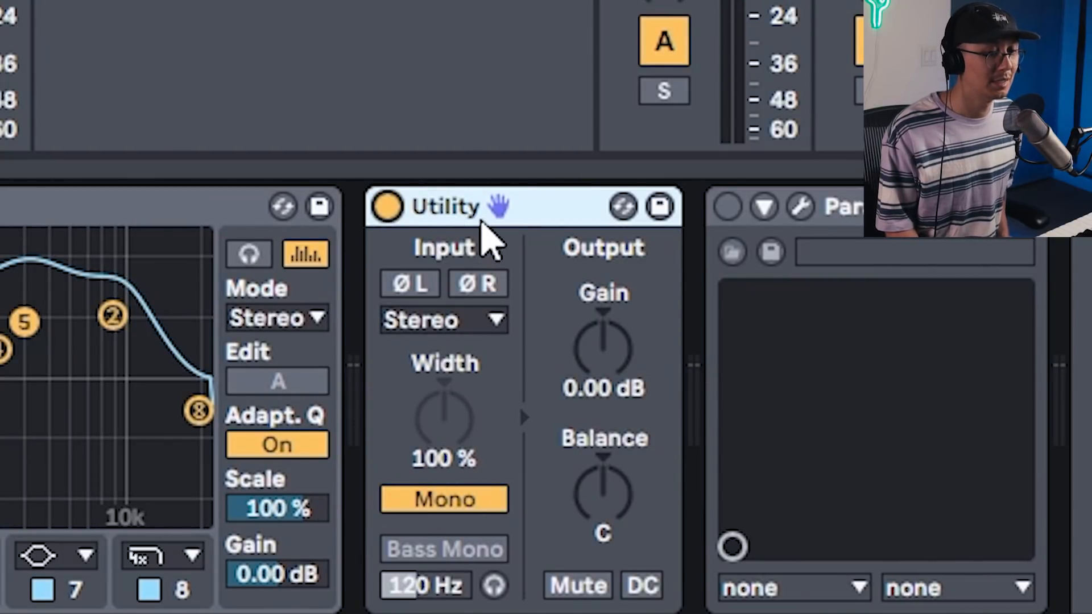
{"action": "key", "text": "space"}
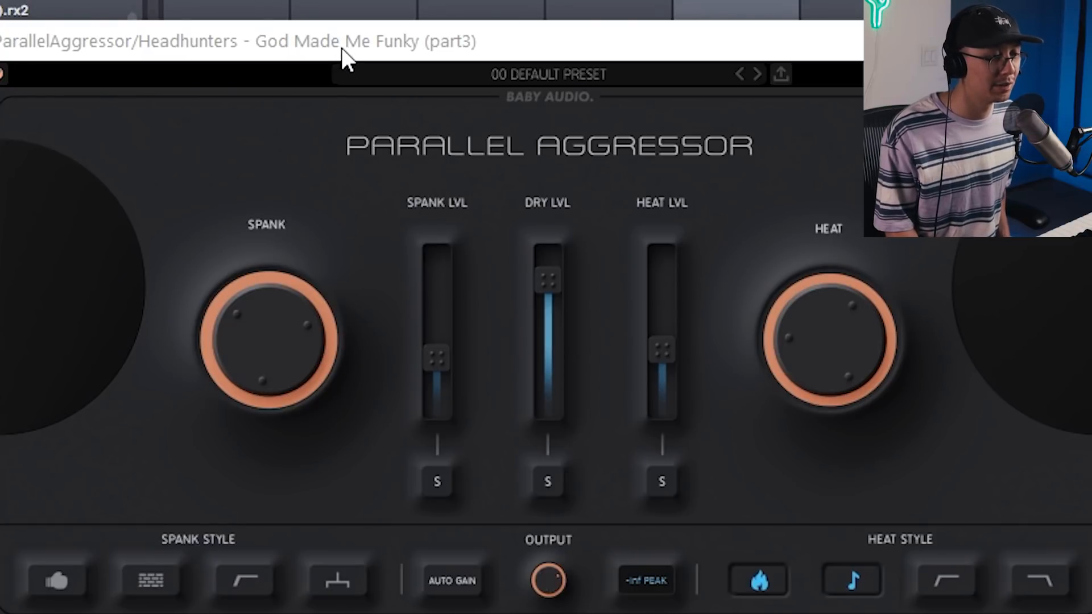
{"action": "key", "text": "space"}
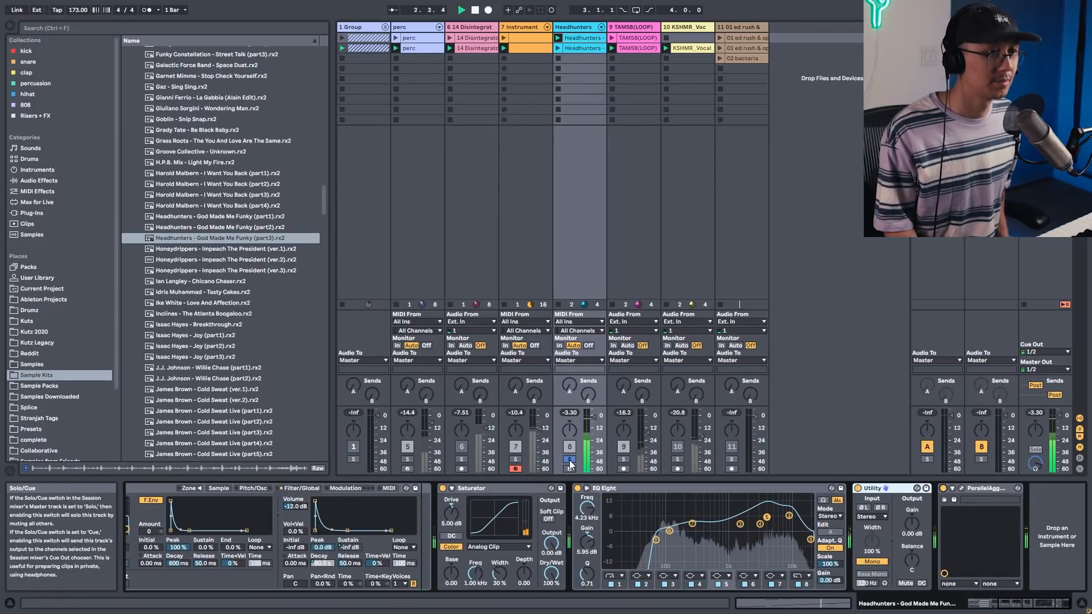
Solo the TAM58(LOOP) track, open its clip and listen to the loop.
{"action": "left_click", "coordinate": [623, 460]}
{"action": "double_click", "coordinate": [637, 48]}
{"action": "key", "text": "space"}
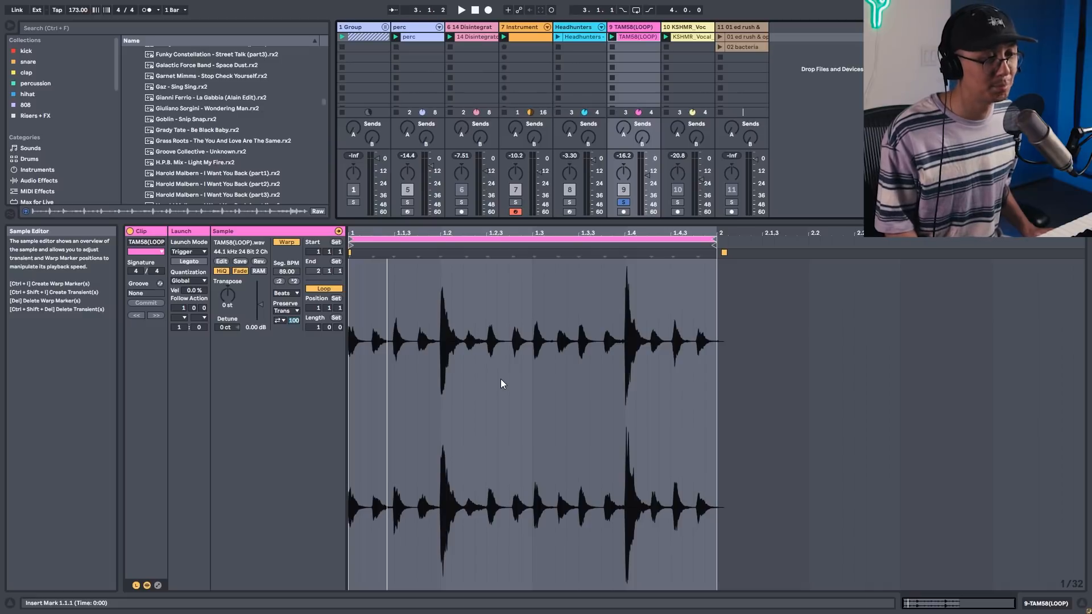
{"action": "key", "text": "space"}
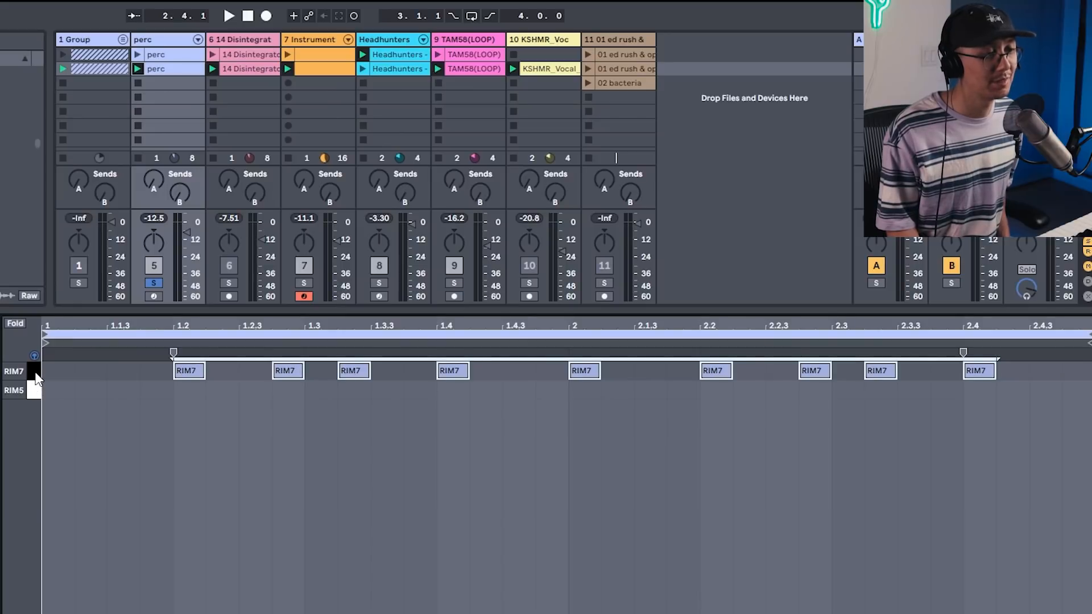
Audition the RIM7 sound and the soloed perc pattern, then unsolo the perc track to hear the drum layers together.
{"action": "left_click", "coordinate": [35, 375]}
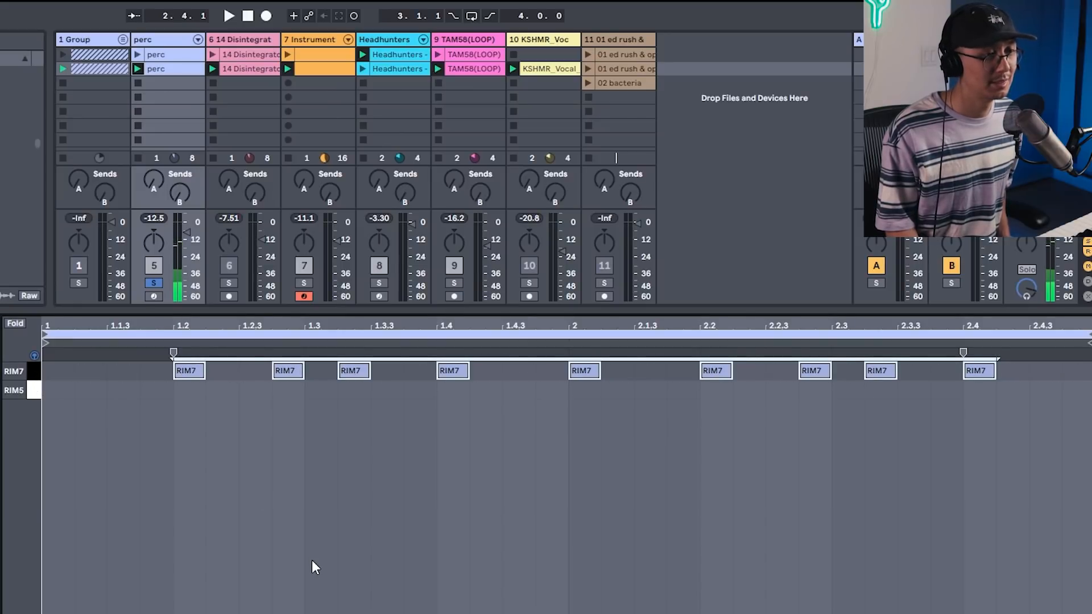
{"action": "left_click", "coordinate": [303, 586]}
{"action": "key", "text": "space"}
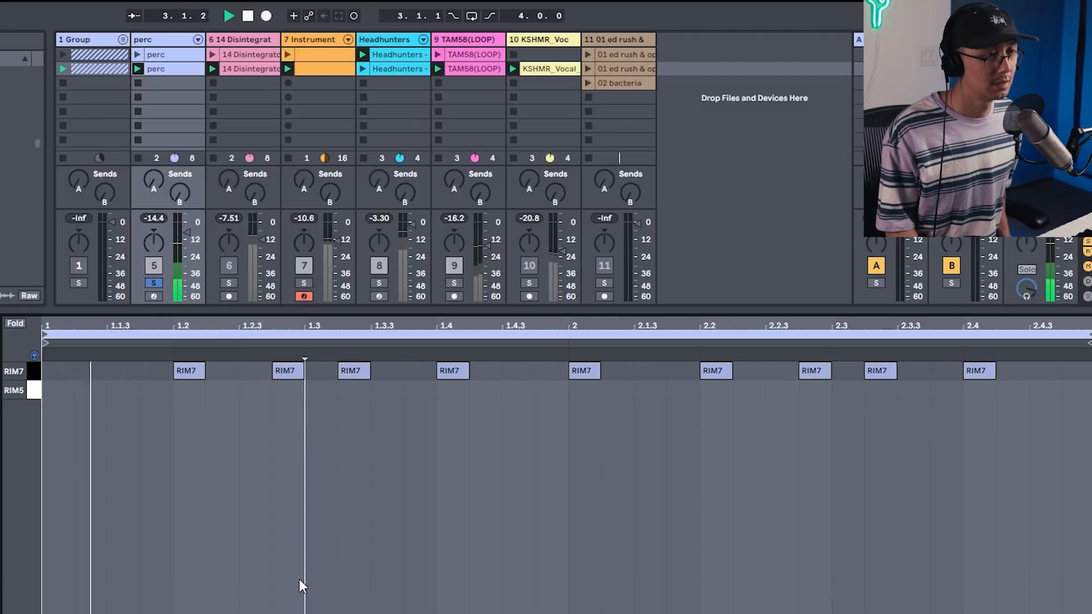
{"action": "left_click", "coordinate": [153, 283]}
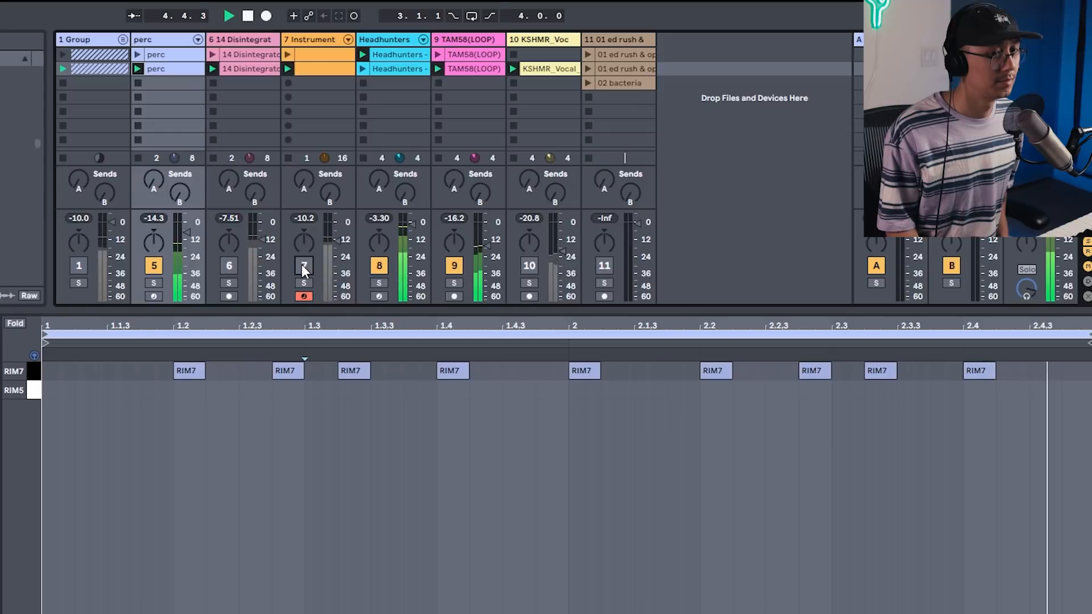
{"action": "key", "text": "space"}
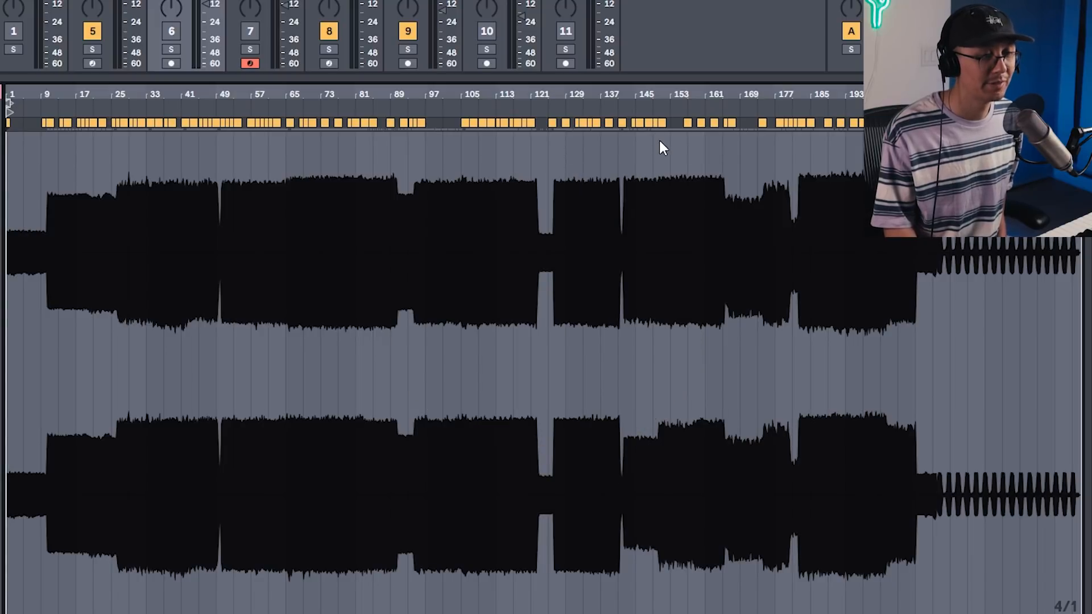
Loop a section about one bar long starting just after 123.2 in the 14 Disintegrator clip and audition the sustained bass.
{"action": "left_click_drag", "start_coordinate": [560, 95], "coordinate": [601, 292]}
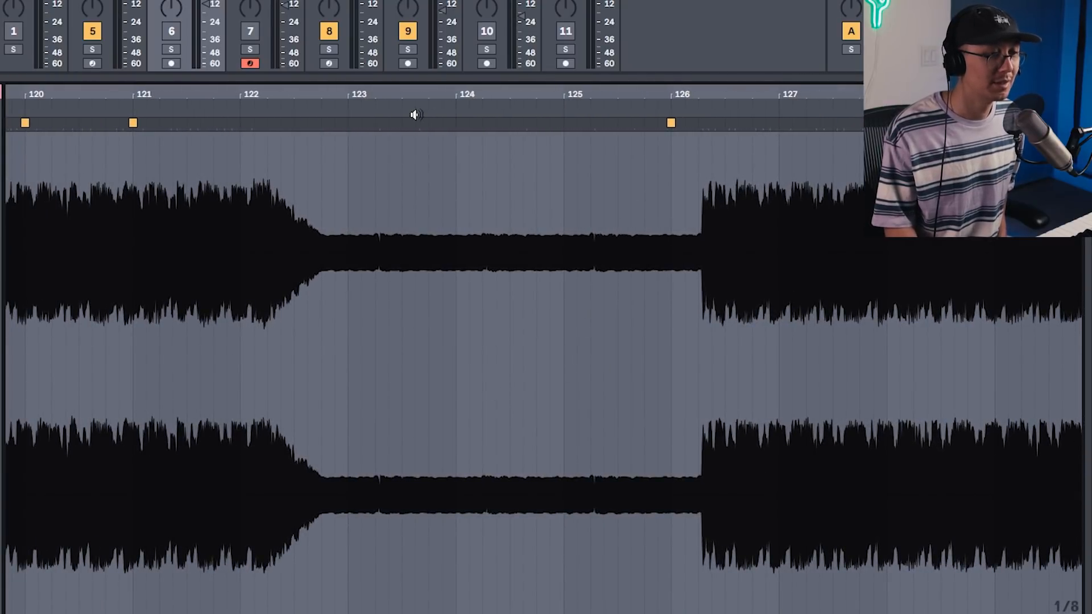
{"action": "left_click_drag", "start_coordinate": [400, 95], "coordinate": [359, 171]}
{"action": "left_click_drag", "start_coordinate": [219, 291], "coordinate": [927, 329]}
{"action": "key", "text": "ctrl+l"}
{"action": "key", "text": "space"}
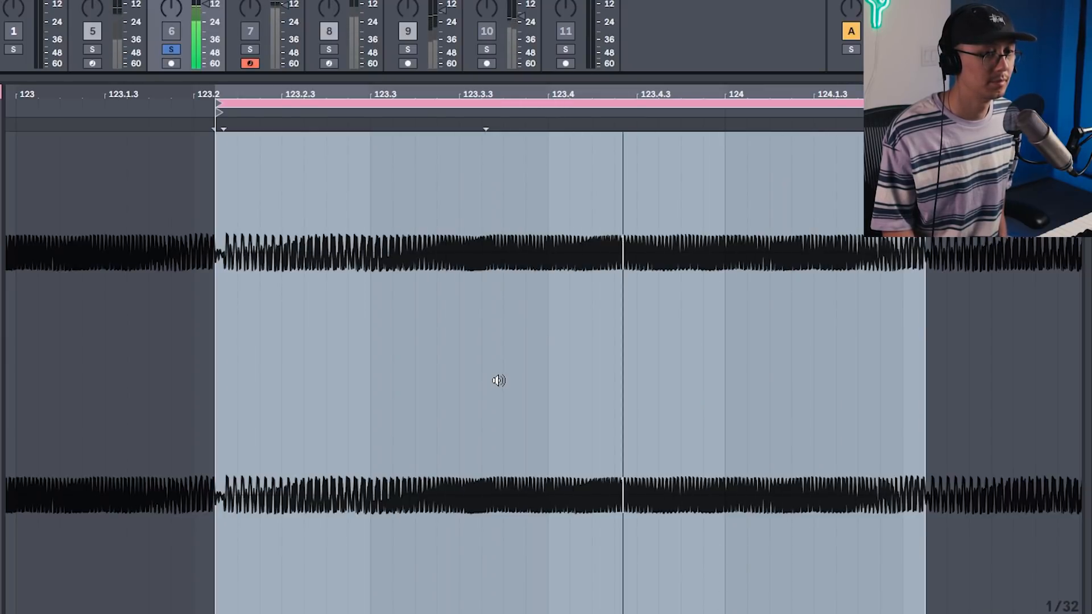
{"action": "right_click", "coordinate": [444, 207]}
{"action": "left_click", "coordinate": [482, 393]}
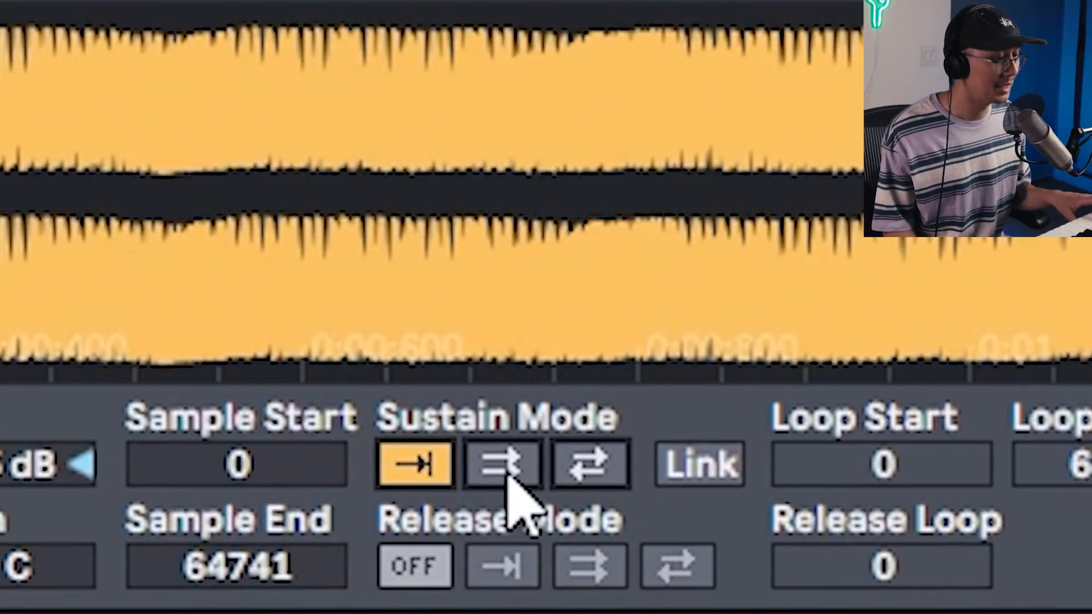
Enable forward sustain looping for the Disintegrator sample, with loop start 35978, loop end 56852 and a crossfade of 2112.
{"action": "left_click", "coordinate": [501, 465]}
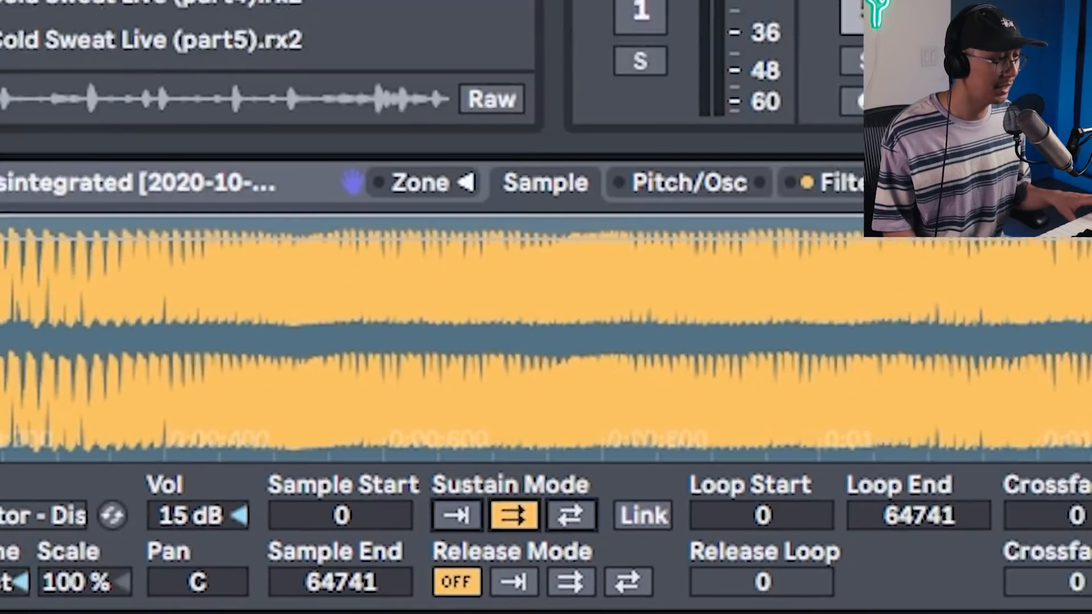
{"action": "left_click_drag", "start_coordinate": [21, 363], "coordinate": [597, 346]}
{"action": "left_click_drag", "start_coordinate": [1034, 360], "coordinate": [966, 363]}
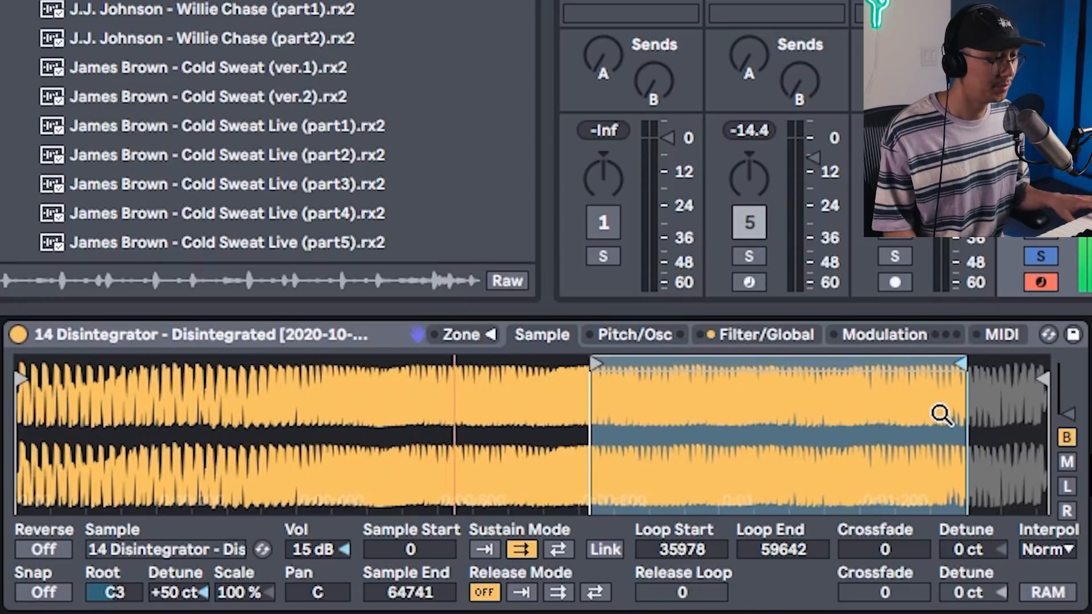
{"action": "left_click_drag", "start_coordinate": [963, 362], "coordinate": [910, 364]}
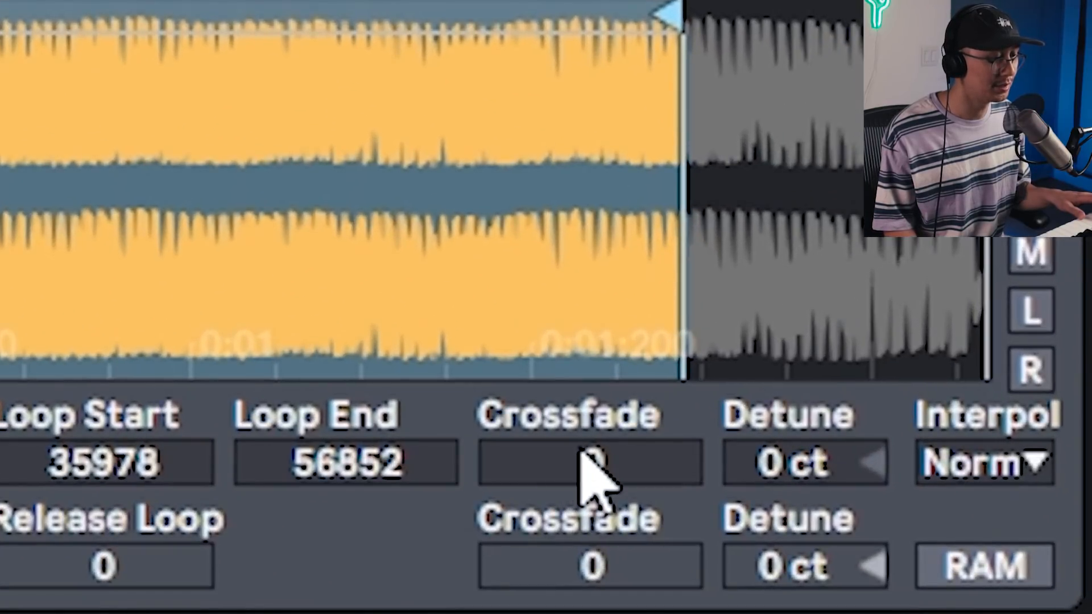
{"action": "left_click_drag", "start_coordinate": [881, 550], "coordinate": [881, 512]}
{"action": "left_click_drag", "start_coordinate": [592, 462], "coordinate": [591, 449]}
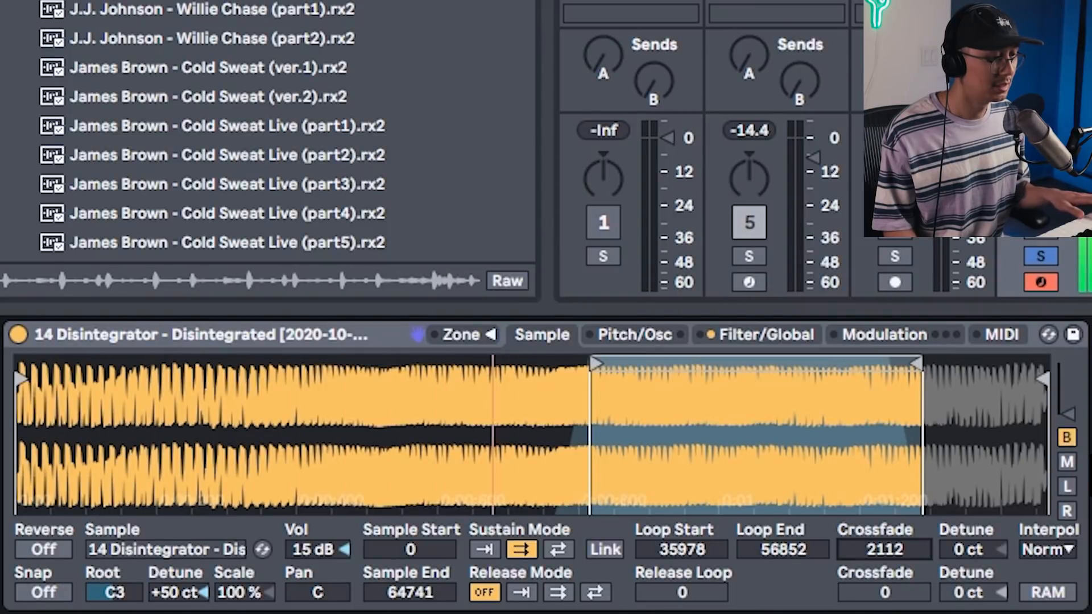
Audition the looped Disintegrator sample and play the soloed bass track's MIDI clip with it.
{"action": "left_click_drag", "start_coordinate": [884, 550], "coordinate": [881, 540]}
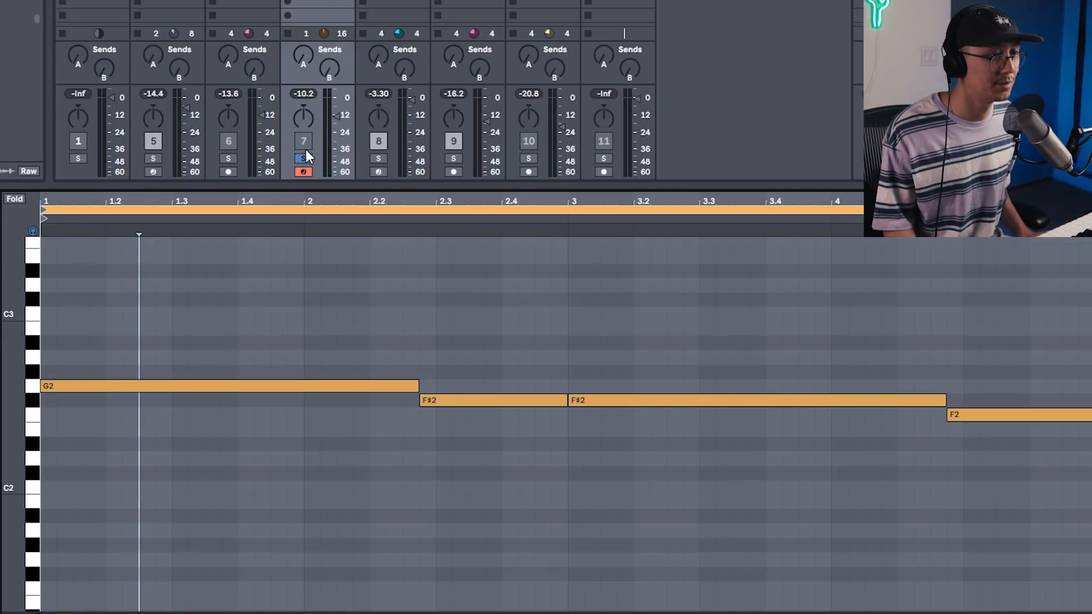
{"action": "key", "text": "space"}
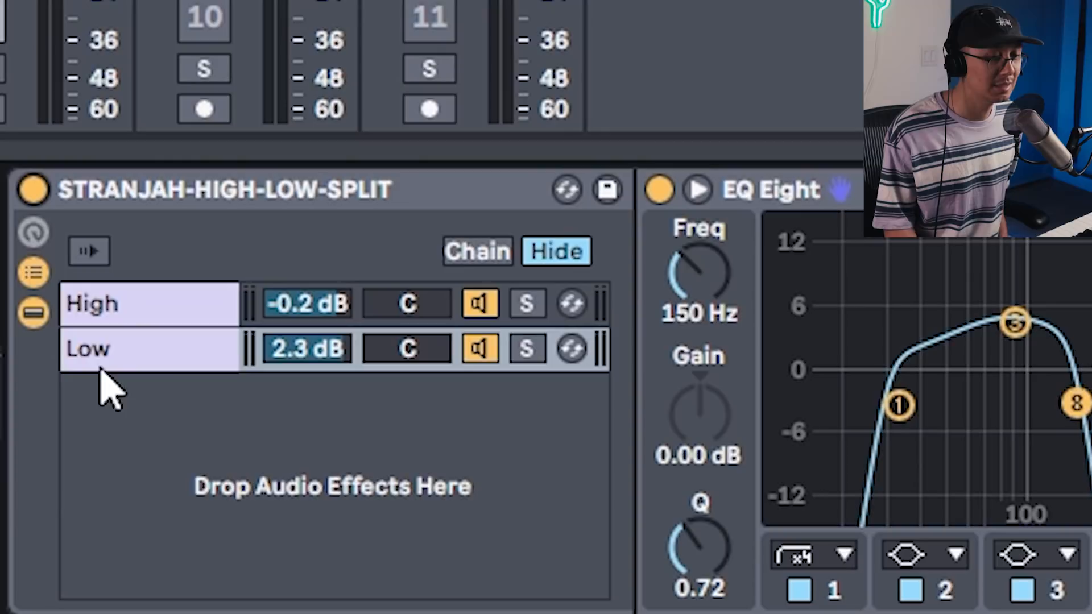
Inspect the High chain of the STRANJAH-HIGH-LOW-SPLIT rack, switch that chain off and show the Low chain's Compressor and Utility.
{"action": "left_click", "coordinate": [167, 327]}
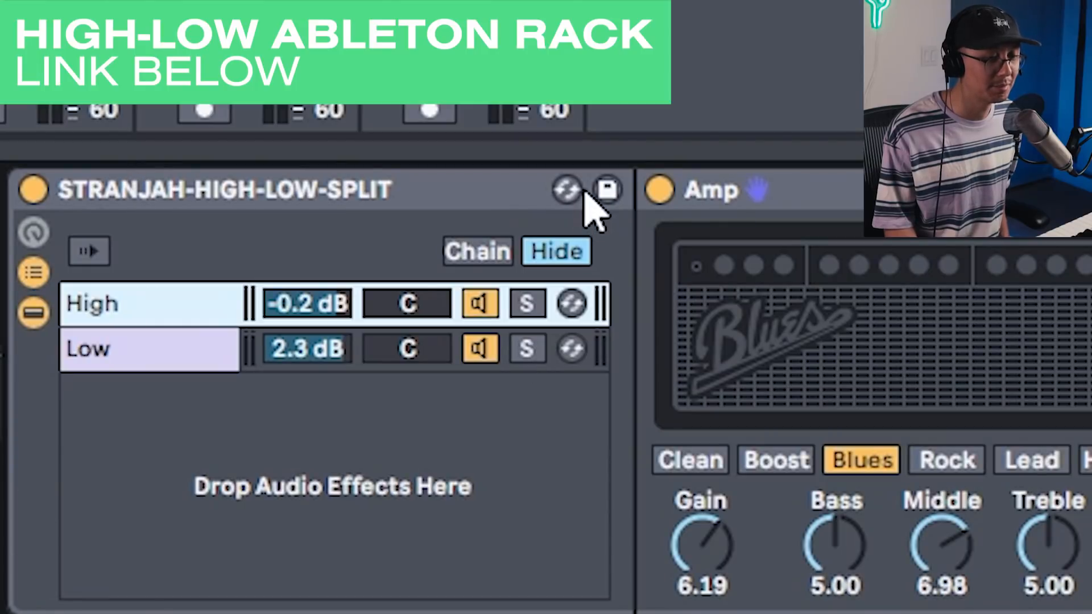
{"action": "left_click", "coordinate": [164, 340]}
{"action": "left_click", "coordinate": [479, 303]}
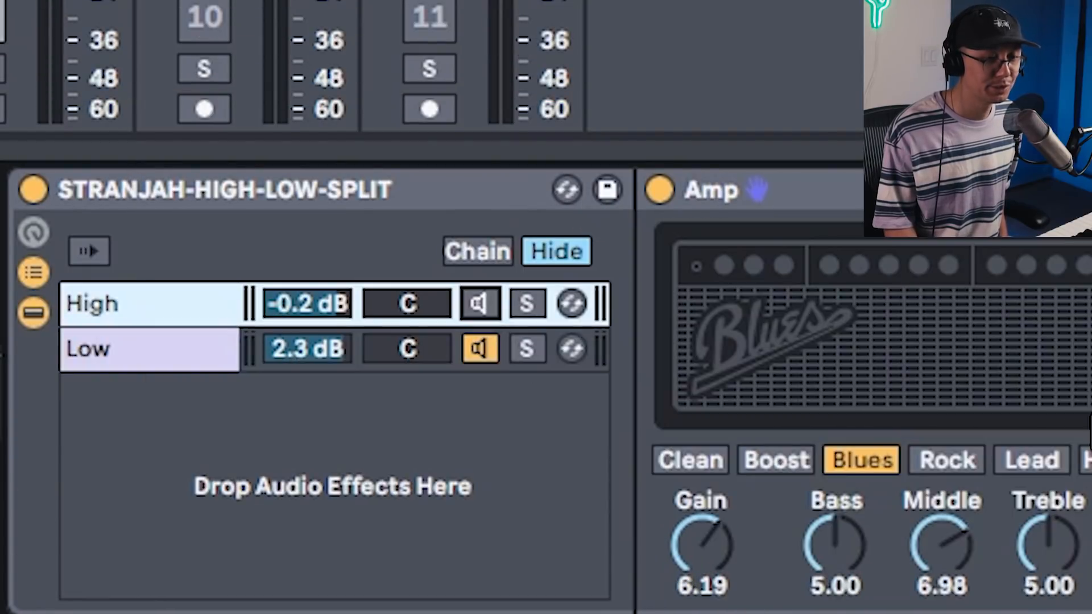
{"action": "left_click", "coordinate": [310, 364]}
{"action": "scroll", "coordinate": [546, 392], "scroll_direction": "right", "scroll_amount": 15}
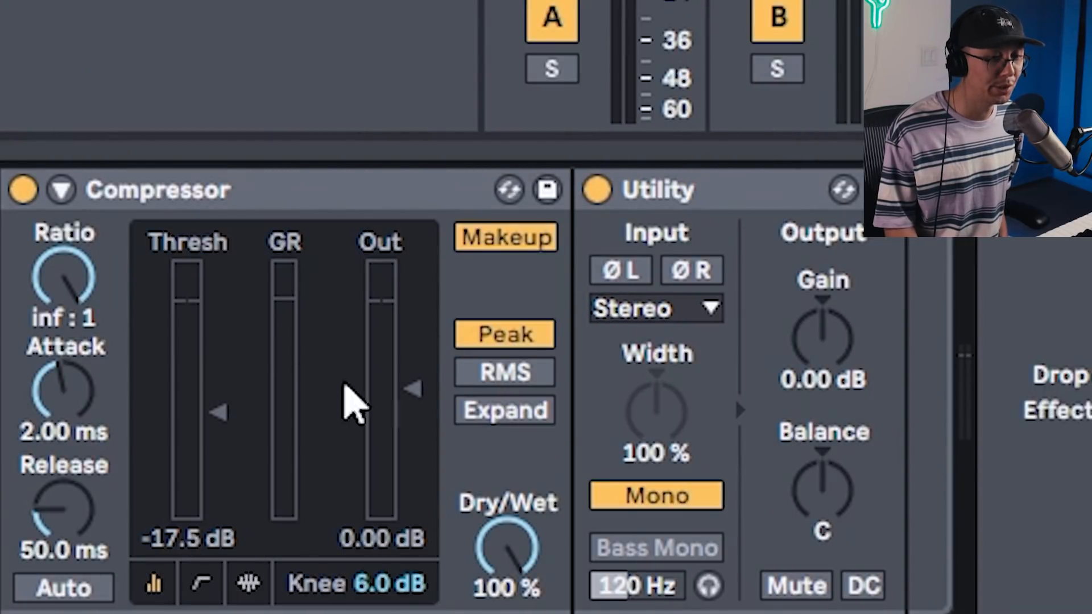
Compare the low bass with and without processing by bypassing and re-enabling the Compressor and Utility during playback.
{"action": "left_click", "coordinate": [23, 191]}
{"action": "left_click", "coordinate": [597, 191]}
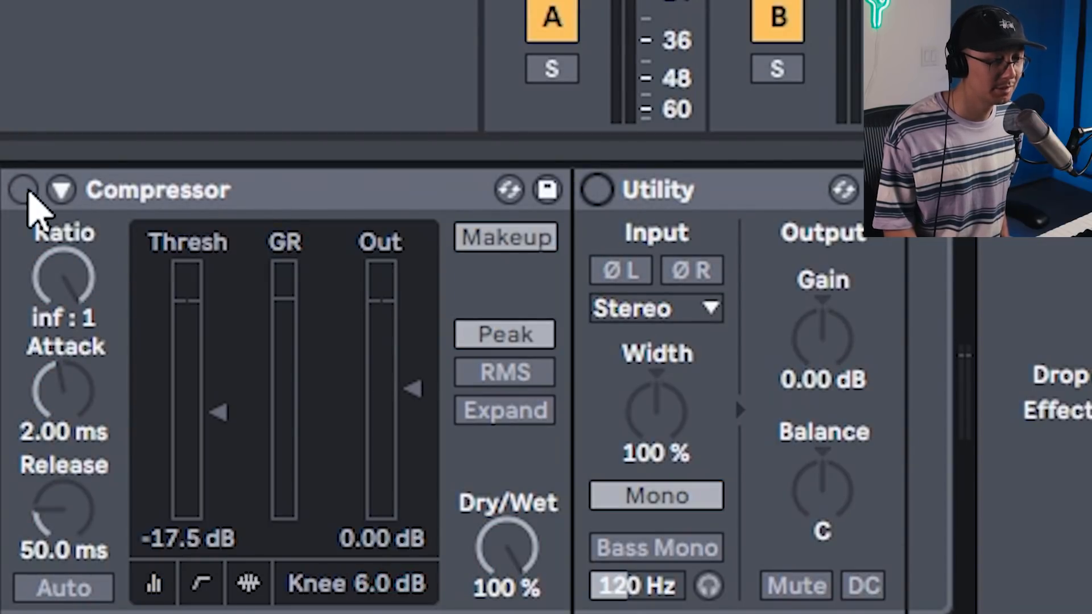
{"action": "key", "text": "space"}
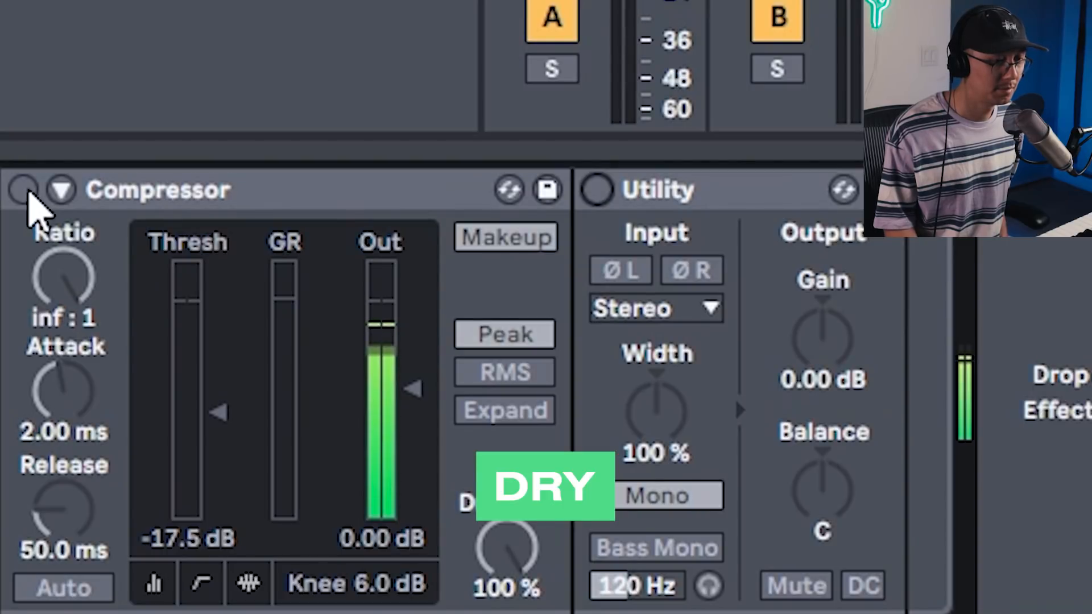
{"action": "left_click", "coordinate": [23, 191]}
{"action": "left_click", "coordinate": [597, 191]}
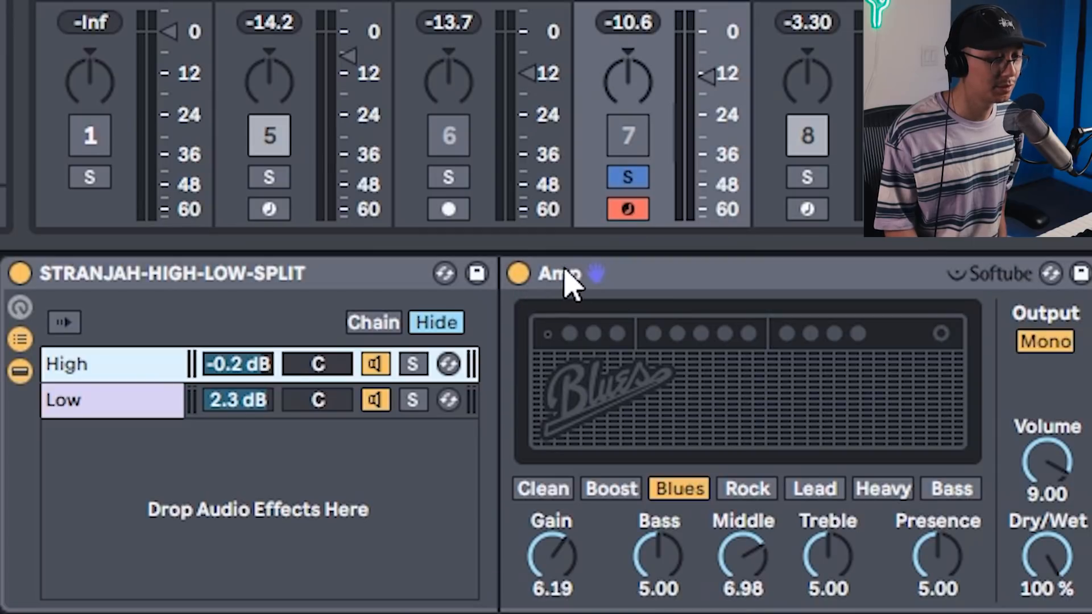
Bypass the High chain's Blues Amp during playback to hear the dry bass, and switch it back on.
{"action": "left_click", "coordinate": [666, 282]}
{"action": "left_click", "coordinate": [519, 274]}
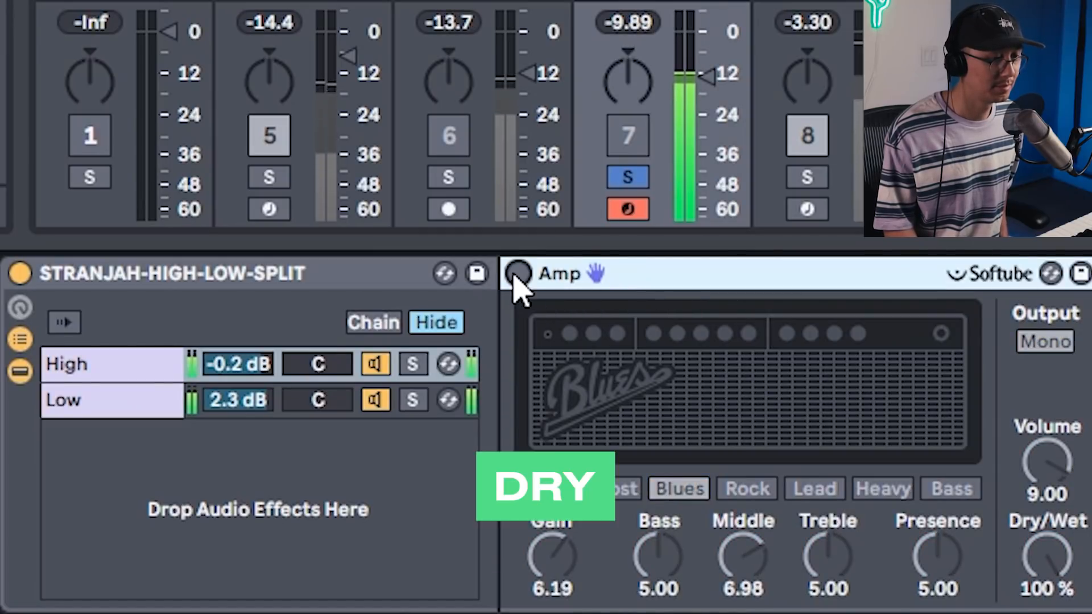
{"action": "left_click", "coordinate": [515, 277]}
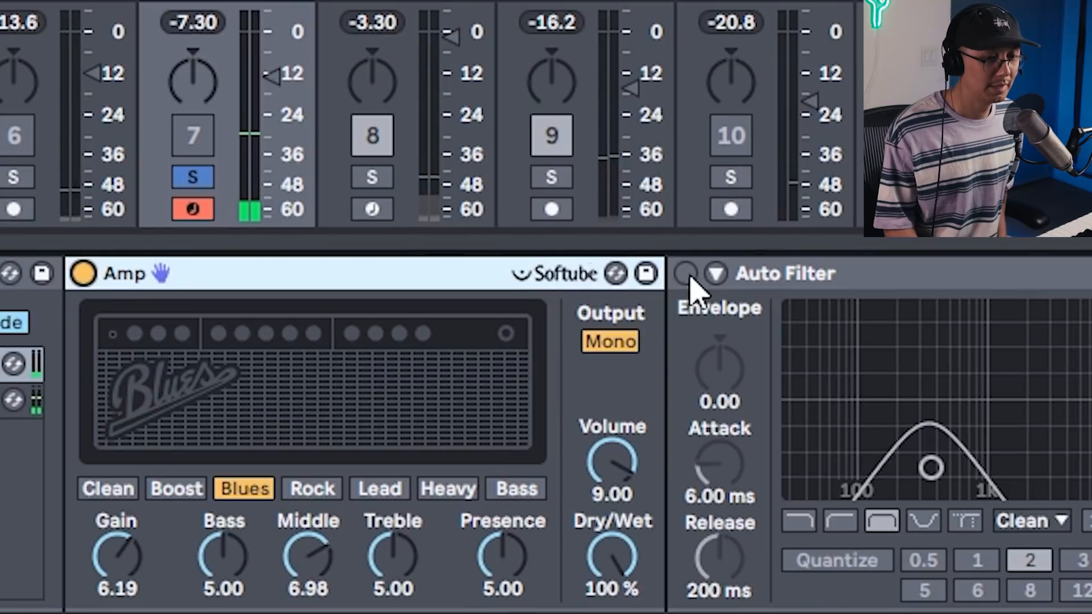
Show the clip automation of the Auto Filter's frequency and play the bass with it.
{"action": "scroll", "coordinate": [568, 455], "scroll_direction": "right", "scroll_amount": 8}
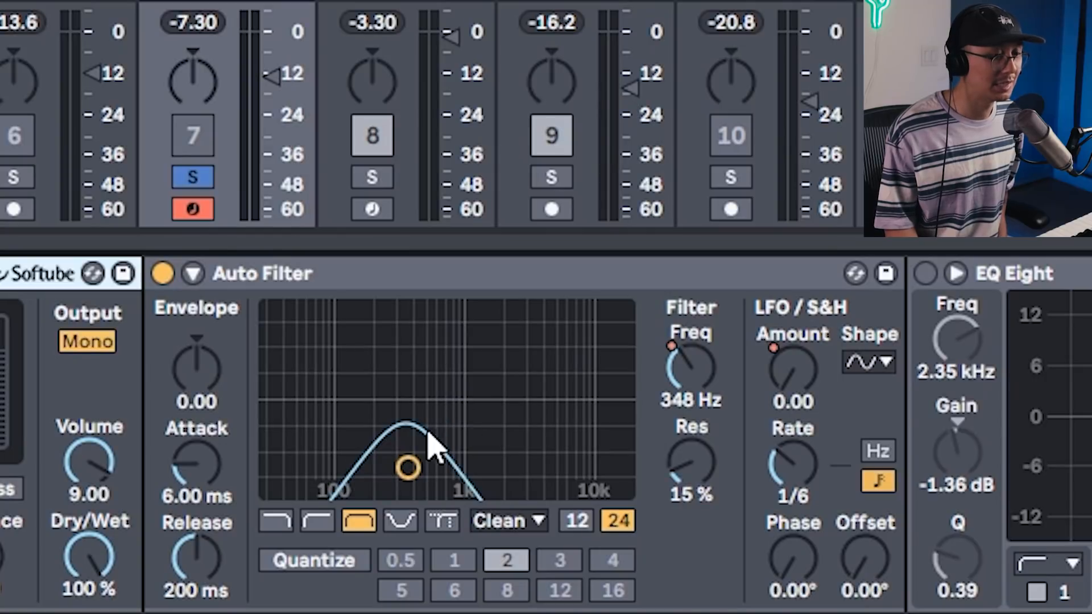
{"action": "right_click", "coordinate": [700, 369]}
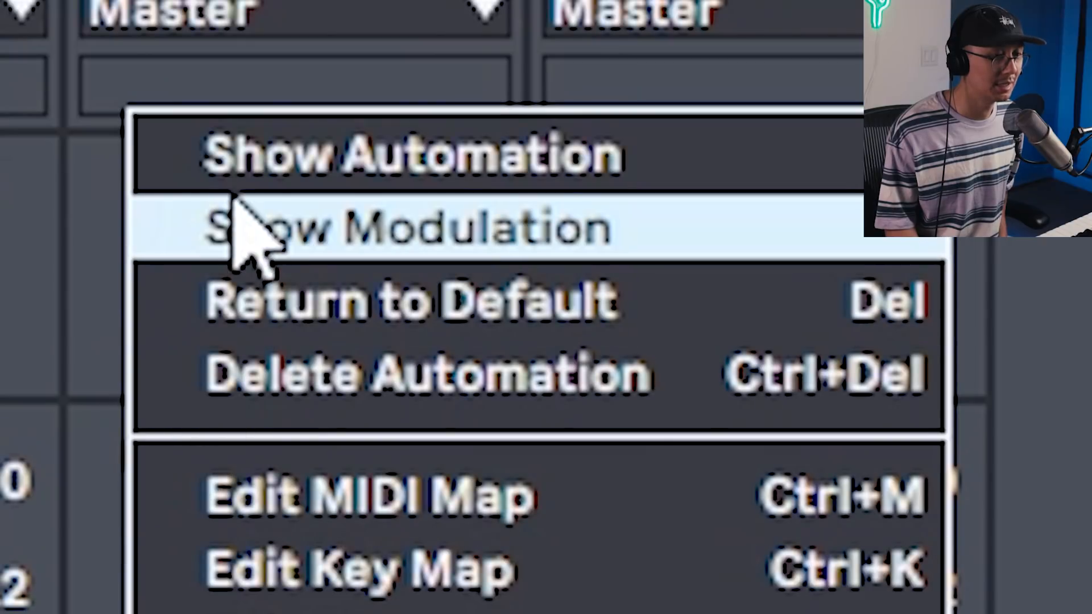
{"action": "left_click", "coordinate": [237, 176]}
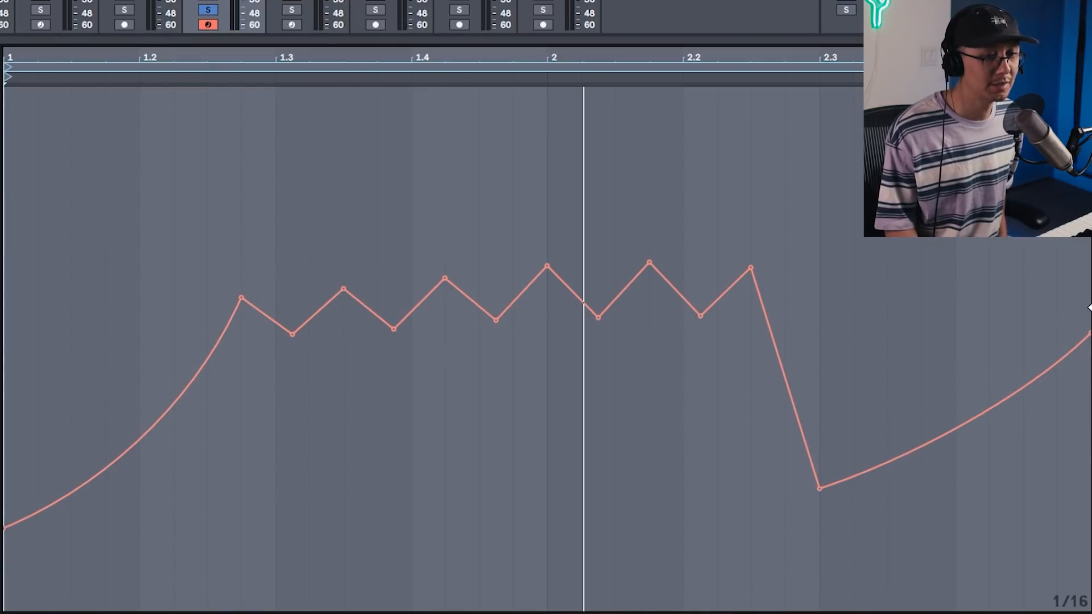
{"action": "key", "text": "space"}
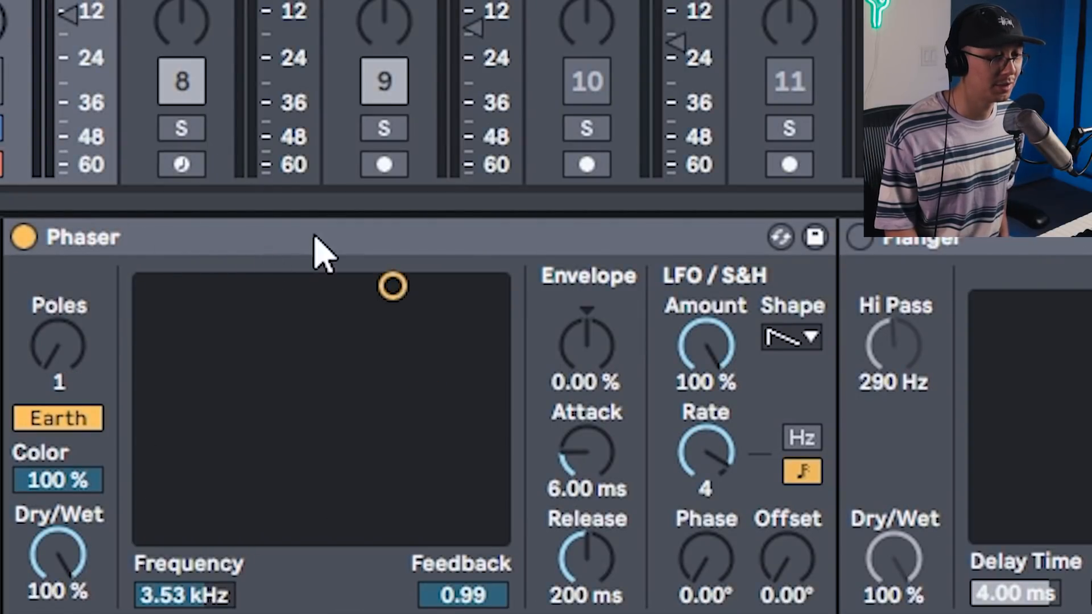
Compare the bass with the Phaser bypassed and enabled during playback.
{"action": "left_click", "coordinate": [205, 233]}
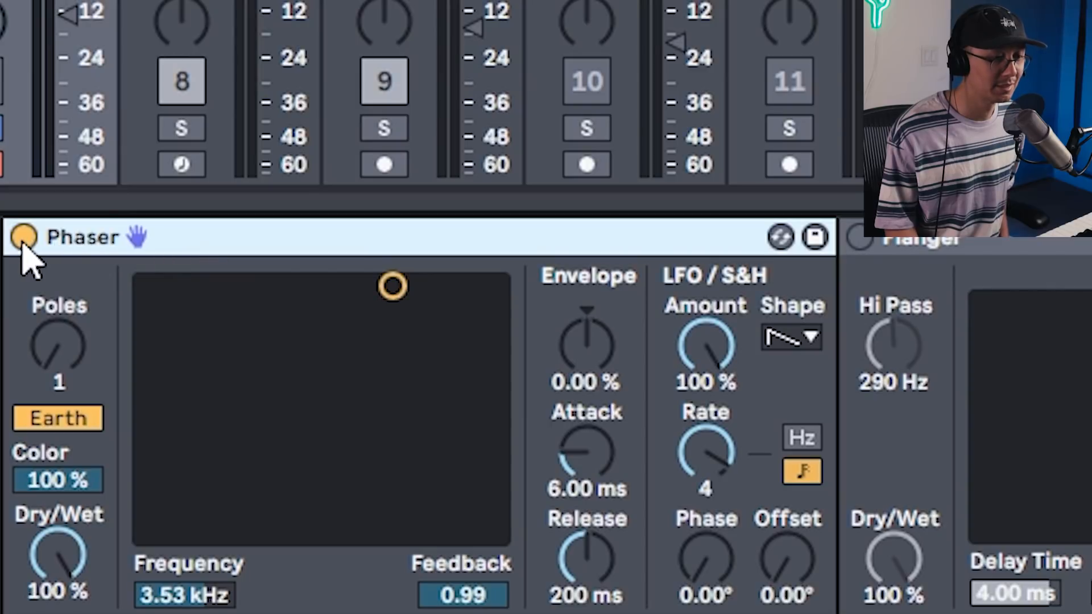
{"action": "left_click", "coordinate": [23, 237]}
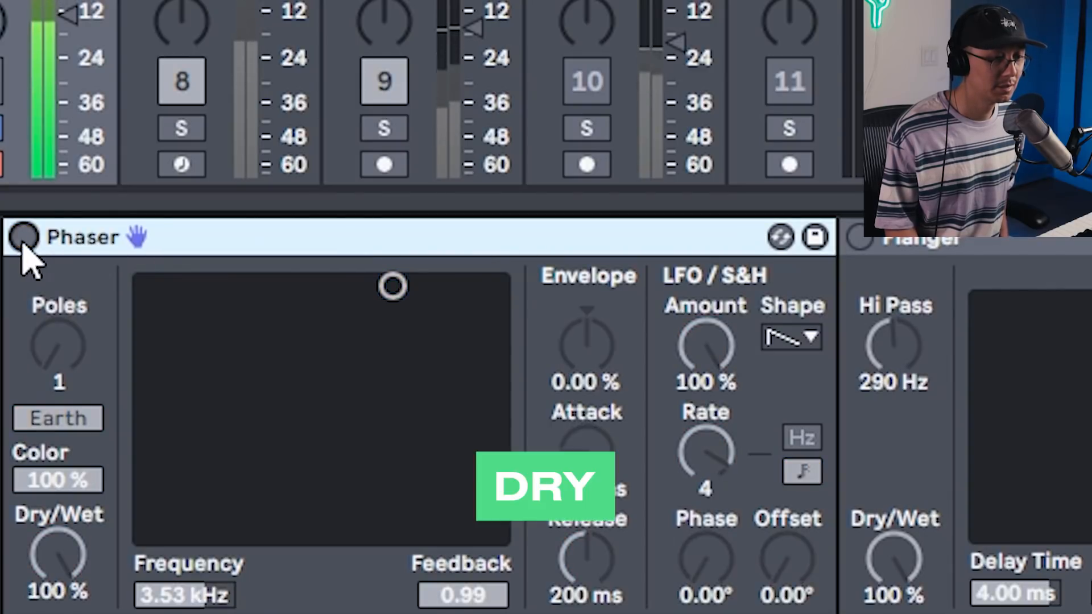
{"action": "left_click", "coordinate": [23, 237]}
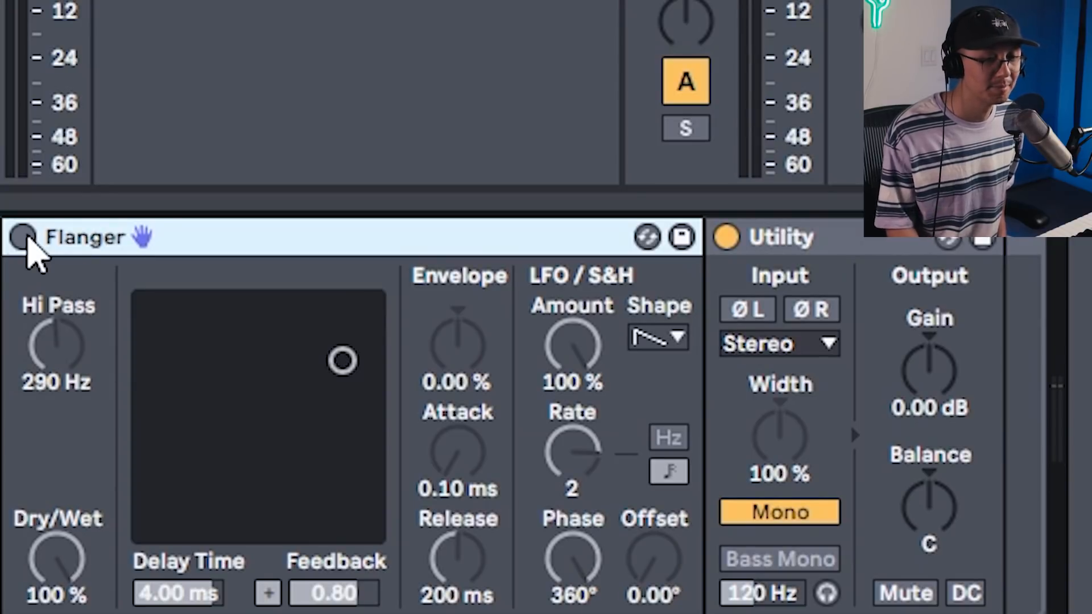
Switch on the Flanger and the Auto Filter and play the bass through the full effects chain.
{"action": "left_click", "coordinate": [23, 237]}
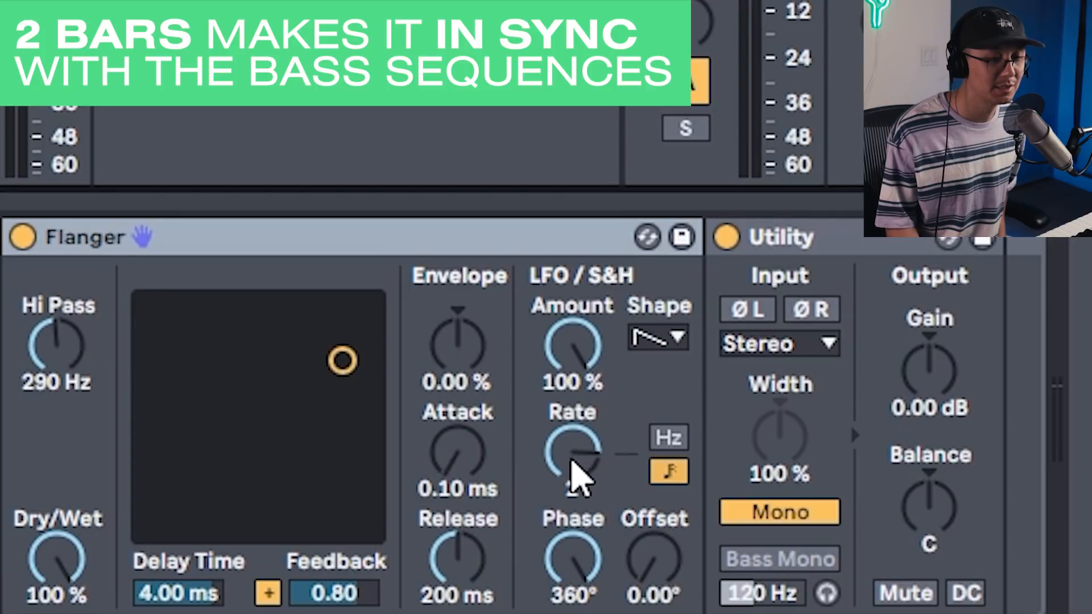
{"action": "mouse_move", "coordinate": [551, 377]}
{"action": "left_mouse_down"}
{"action": "mouse_move", "coordinate": [550, 387]}
{"action": "mouse_move", "coordinate": [550, 378]}
{"action": "left_mouse_up"}
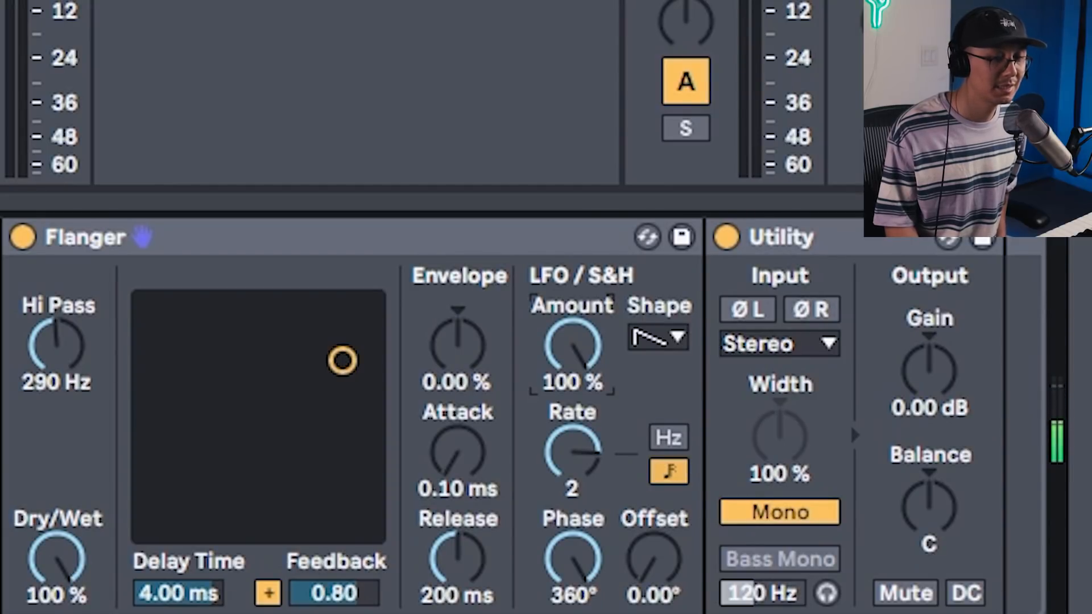
{"action": "scroll", "coordinate": [148, 364], "scroll_direction": "left", "scroll_amount": 10}
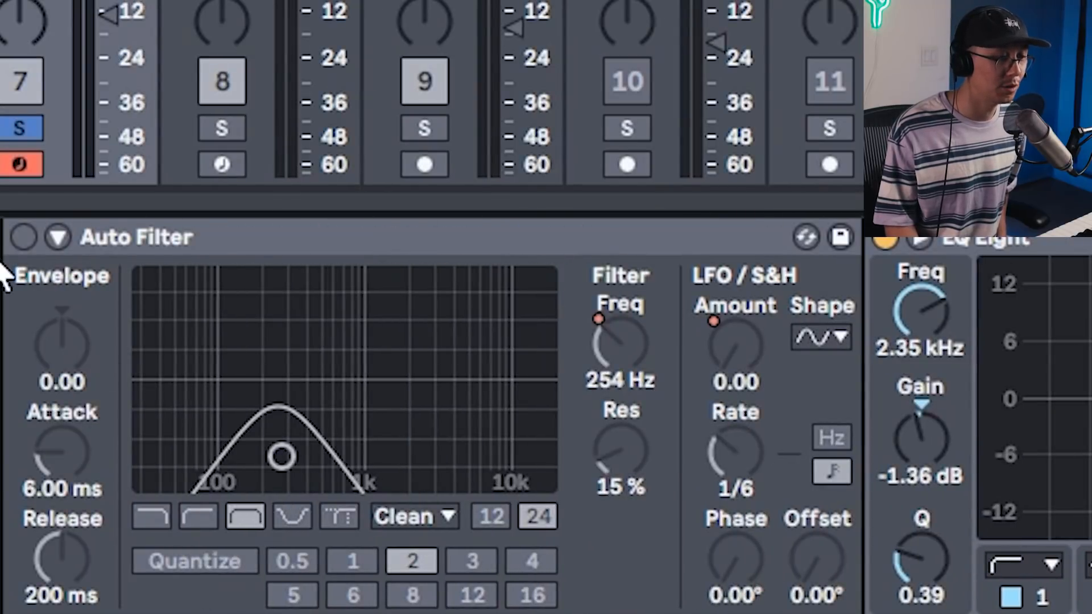
{"action": "left_click", "coordinate": [23, 236]}
{"action": "scroll", "coordinate": [433, 416], "scroll_direction": "right", "scroll_amount": 15}
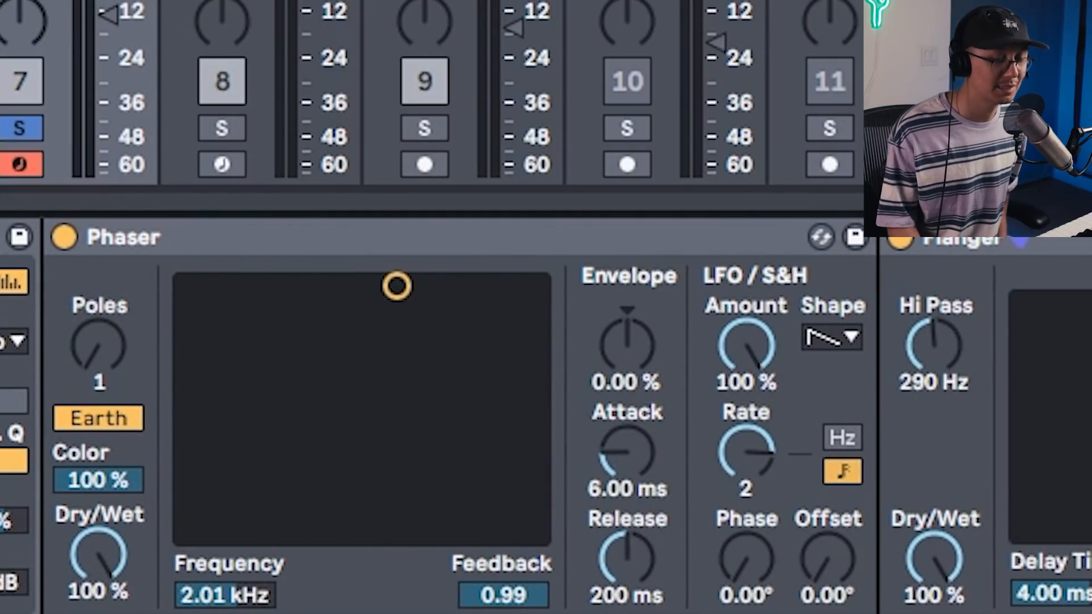
{"action": "key", "text": "space"}
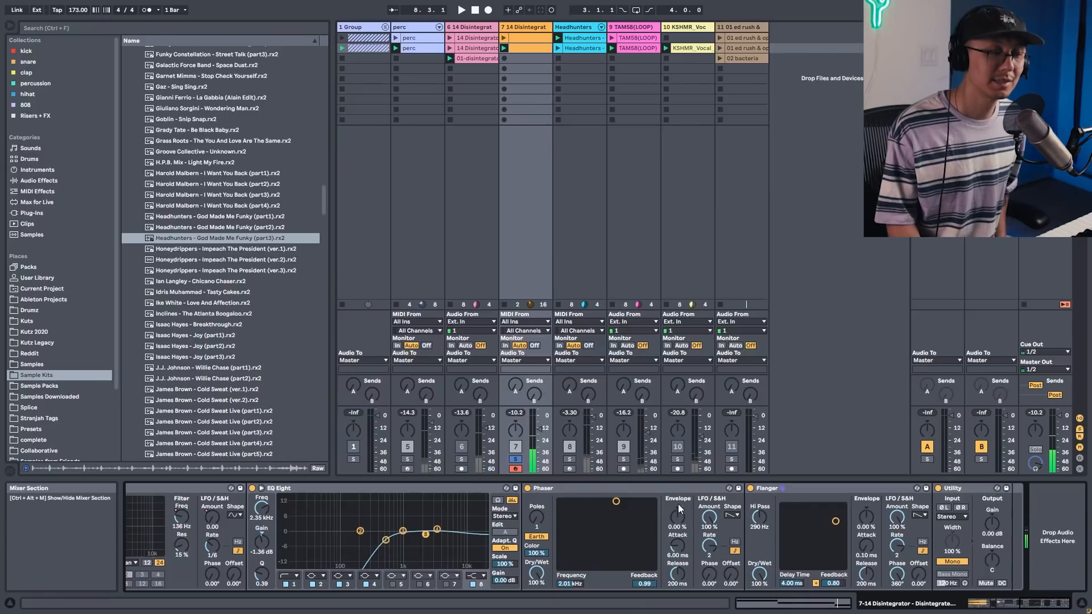
Unsolo the 14 Disintegrator bass track and play it together with the drum and percussion layers.
{"action": "left_click", "coordinate": [516, 461]}
{"action": "key", "text": "space"}
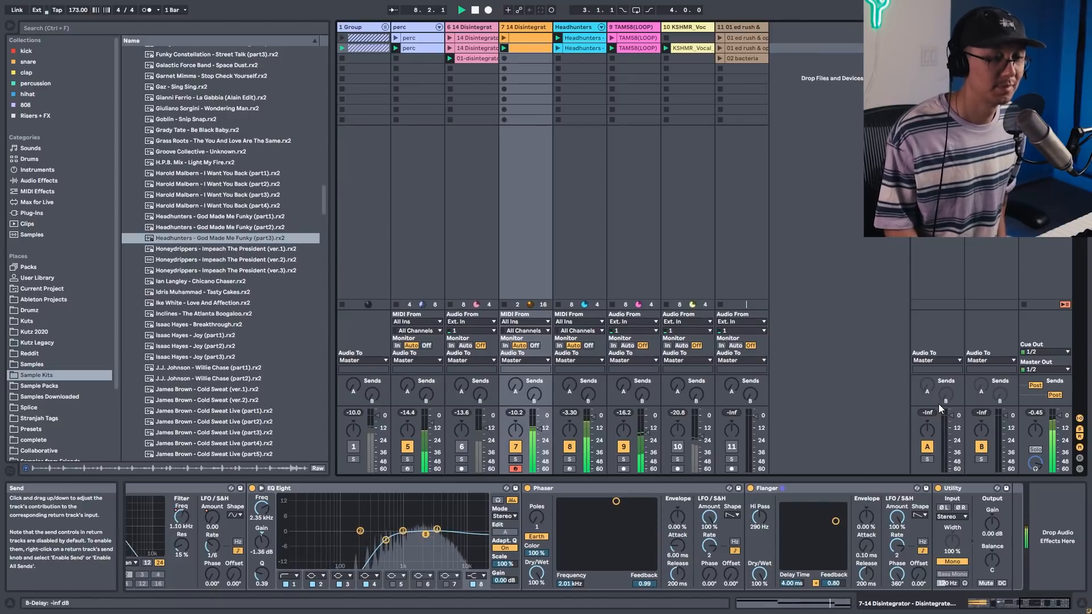
{"action": "key", "text": "space"}
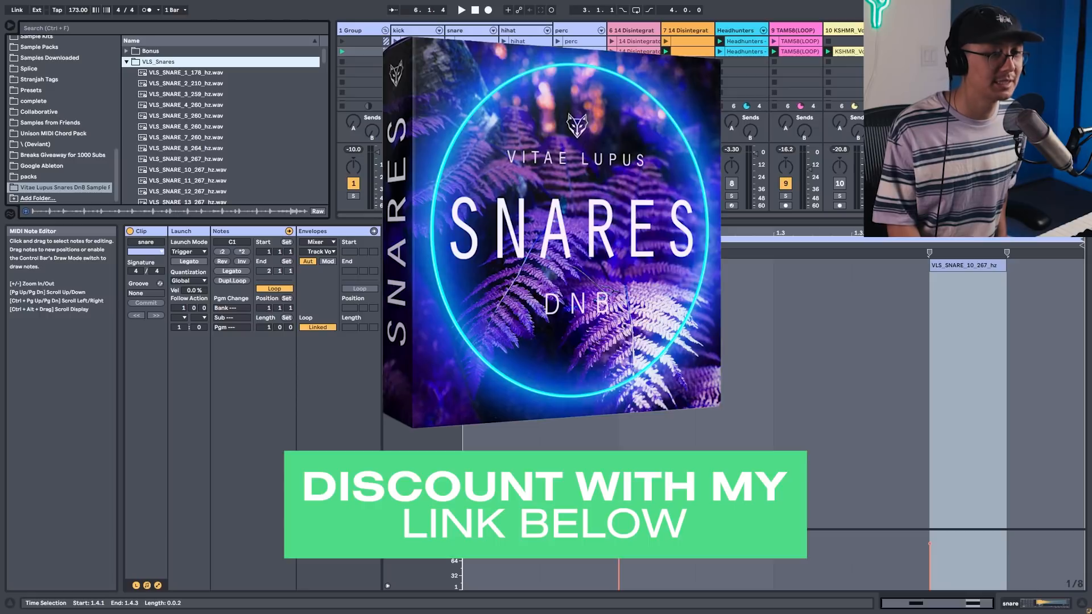
Audition the snare samples in the VLS_Snares folder, working down the list to VLS_SNARE_52_328_hz.wav.
{"action": "left_click", "coordinate": [540, 438]}
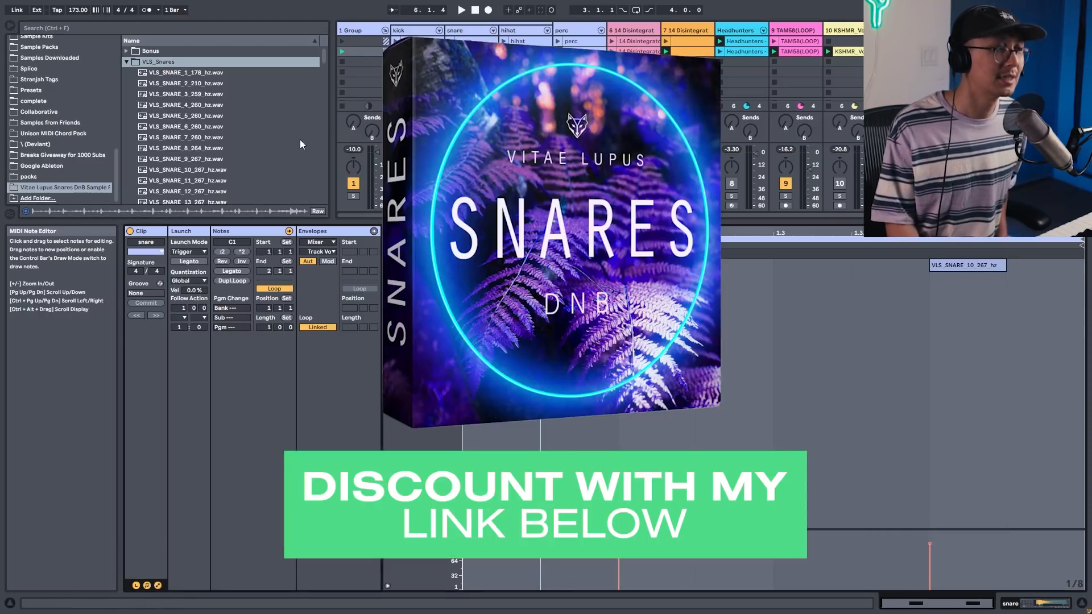
{"action": "left_click", "coordinate": [198, 83]}
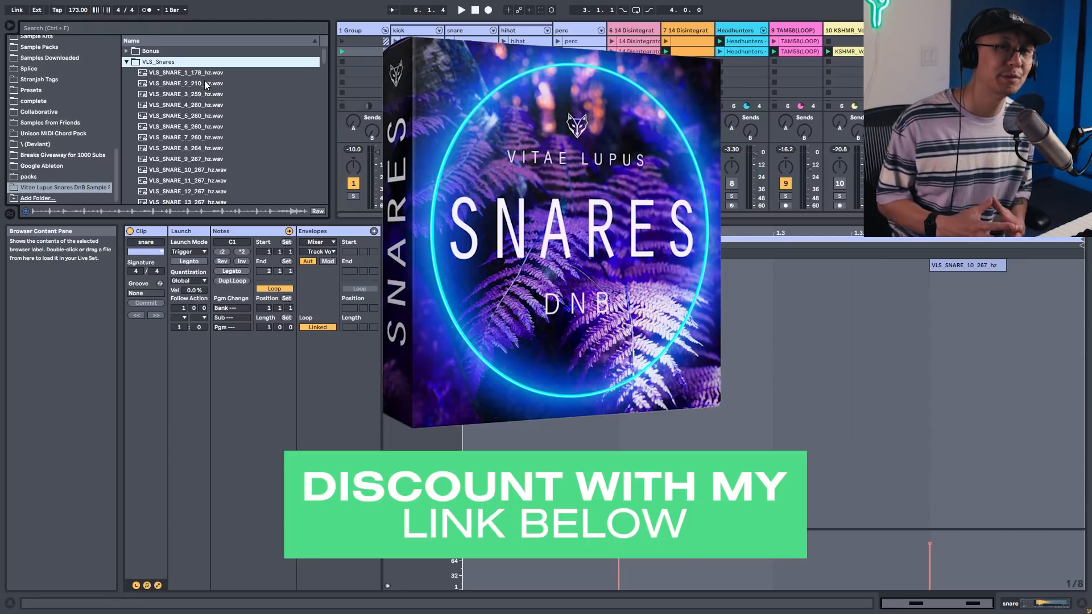
{"action": "left_click", "coordinate": [204, 84]}
{"action": "key", "text": "Down"}
{"action": "key", "text": "Down"}
{"action": "key", "text": "Down"}
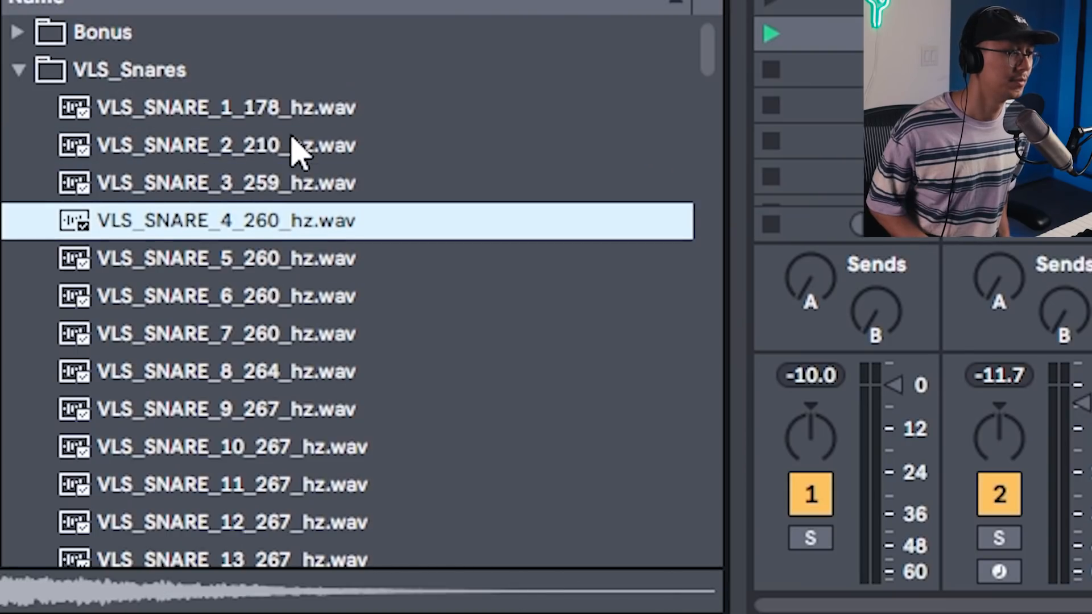
{"action": "key", "text": "Down"}
{"action": "key", "text": "Down"}
{"action": "key", "text": "Down"}
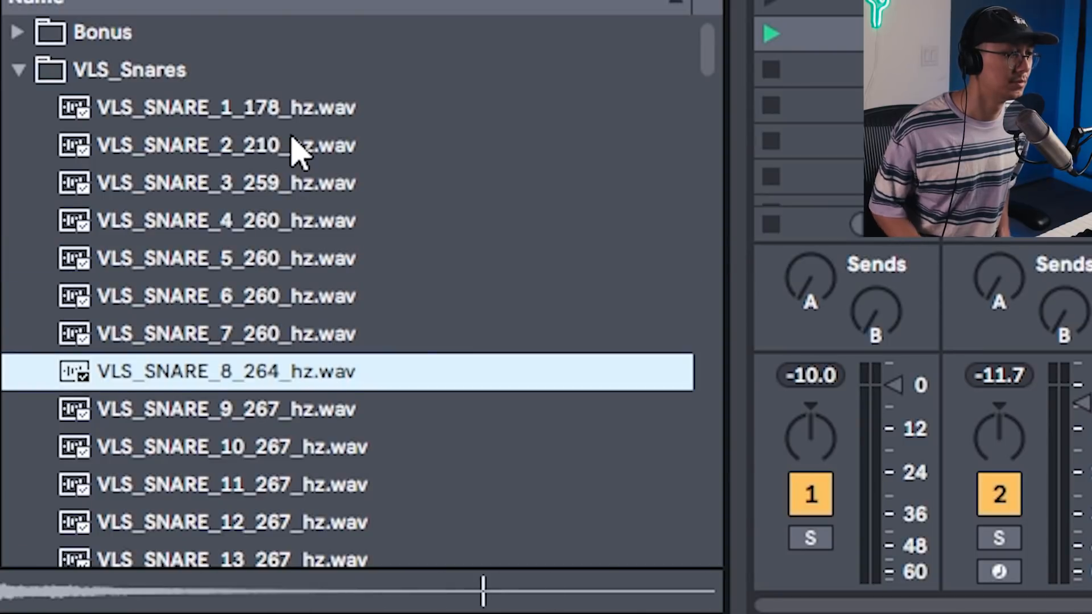
{"action": "scroll", "coordinate": [296, 228], "scroll_direction": "down", "scroll_amount": 5}
{"action": "left_click", "coordinate": [301, 313]}
{"action": "scroll", "coordinate": [341, 341], "scroll_direction": "down", "scroll_amount": 3}
{"action": "left_click", "coordinate": [375, 356]}
{"action": "left_click", "coordinate": [316, 526]}
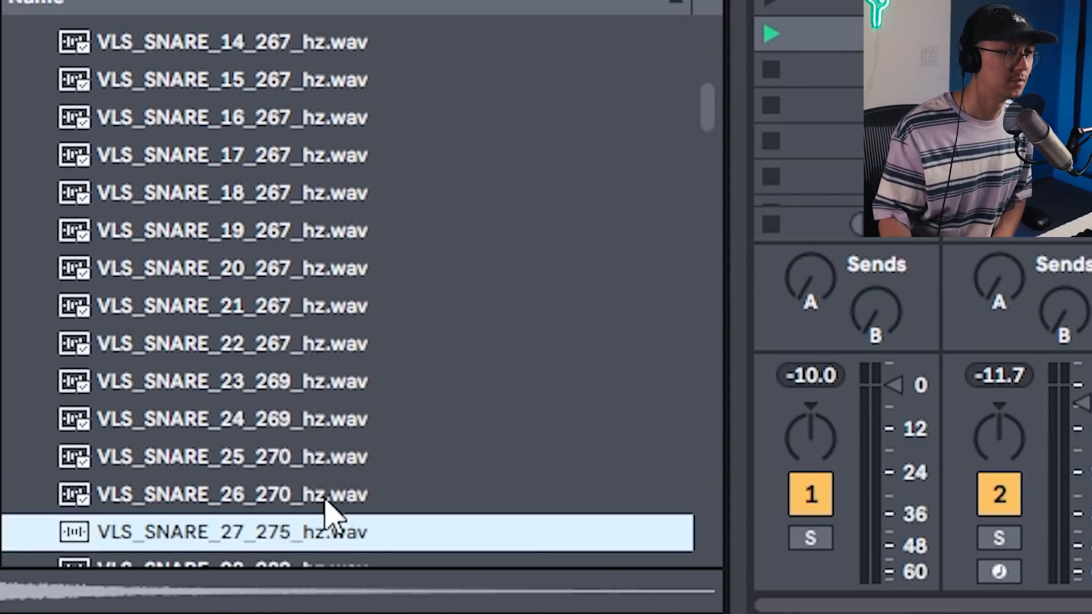
{"action": "scroll", "coordinate": [324, 500], "scroll_direction": "down", "scroll_amount": 5}
{"action": "left_click", "coordinate": [322, 480]}
{"action": "scroll", "coordinate": [324, 484], "scroll_direction": "down", "scroll_amount": 5}
{"action": "scroll", "coordinate": [329, 483], "scroll_direction": "down", "scroll_amount": 3}
{"action": "left_click", "coordinate": [333, 486]}
{"action": "scroll", "coordinate": [333, 485], "scroll_direction": "down", "scroll_amount": 6}
{"action": "key", "text": "Down"}
{"action": "key", "text": "Down"}
{"action": "key", "text": "Down"}
{"action": "scroll", "coordinate": [333, 490], "scroll_direction": "down", "scroll_amount": 6}
{"action": "key", "text": "Down"}
{"action": "key", "text": "Down"}
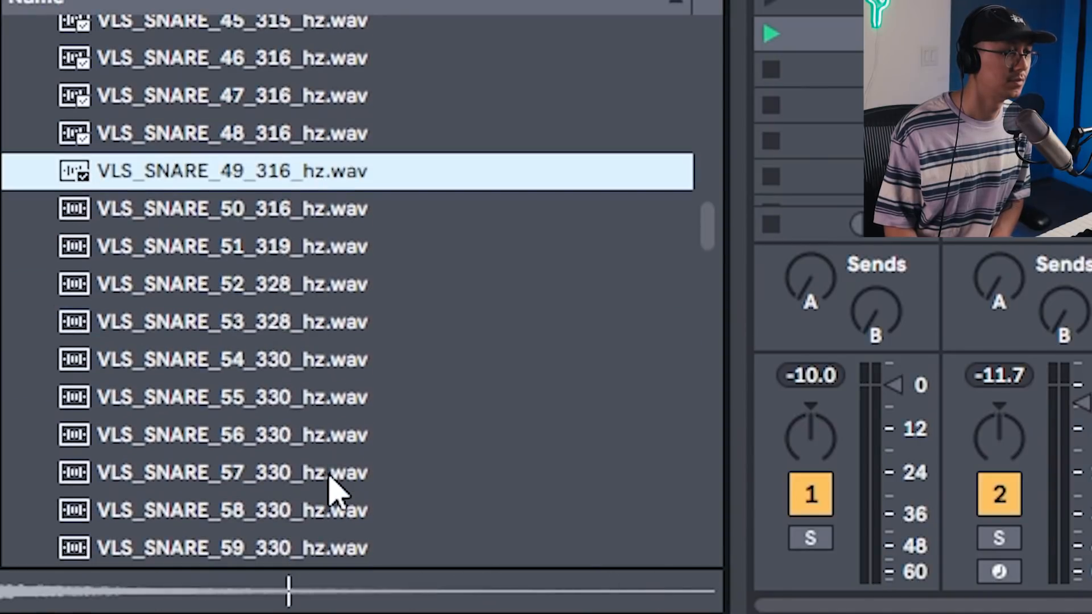
{"action": "key", "text": "Down"}
{"action": "key", "text": "Down"}
{"action": "key", "text": "Down"}
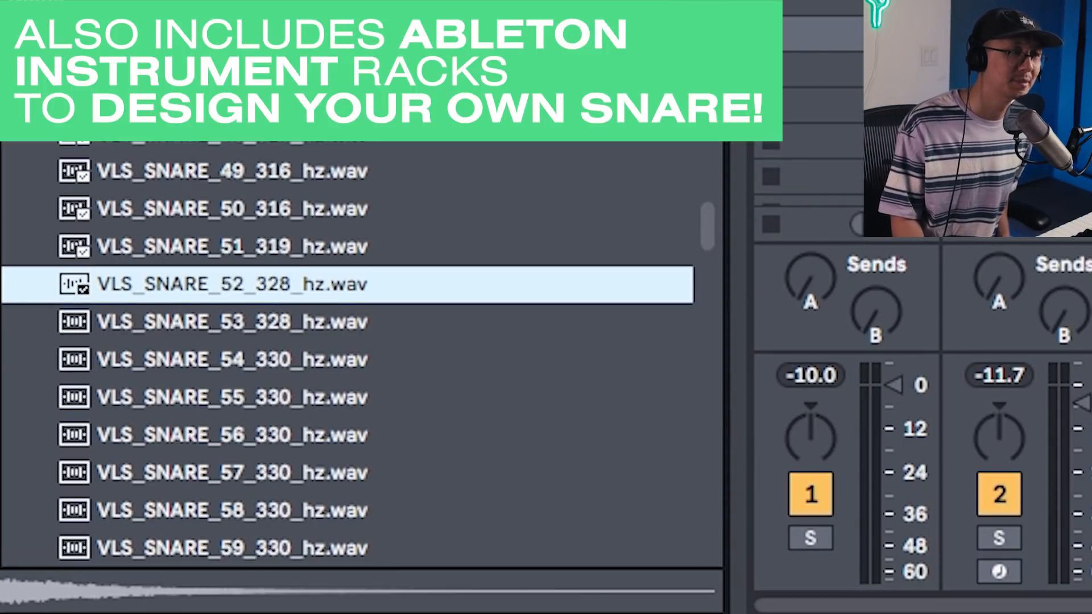
Listen to the grouped kick, snare, hihat and perc tracks and play them together with the bass.
{"action": "left_click", "coordinate": [810, 538]}
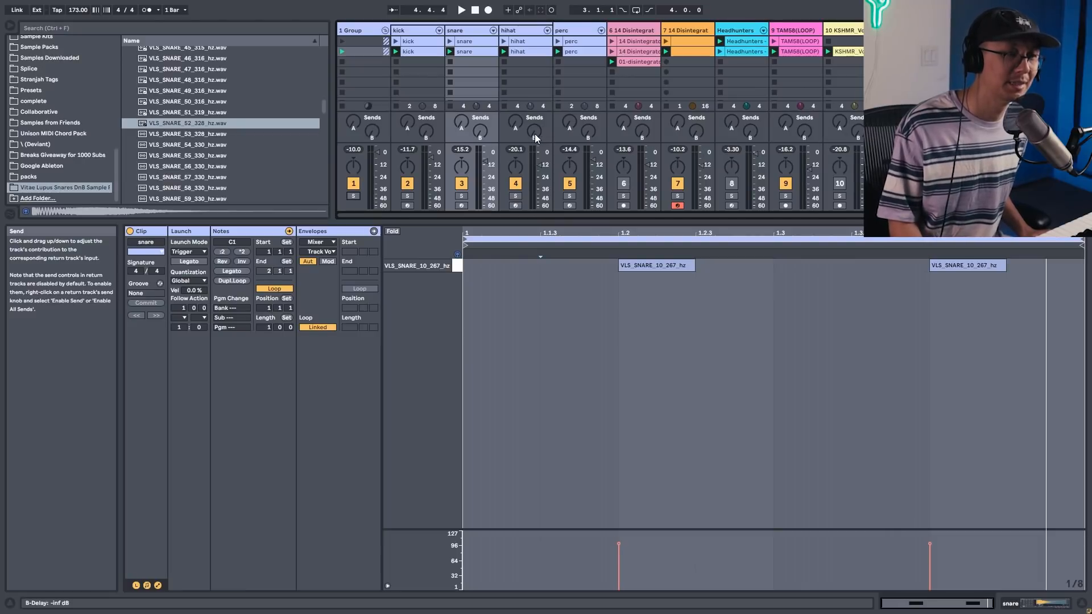
{"action": "key", "text": "space"}
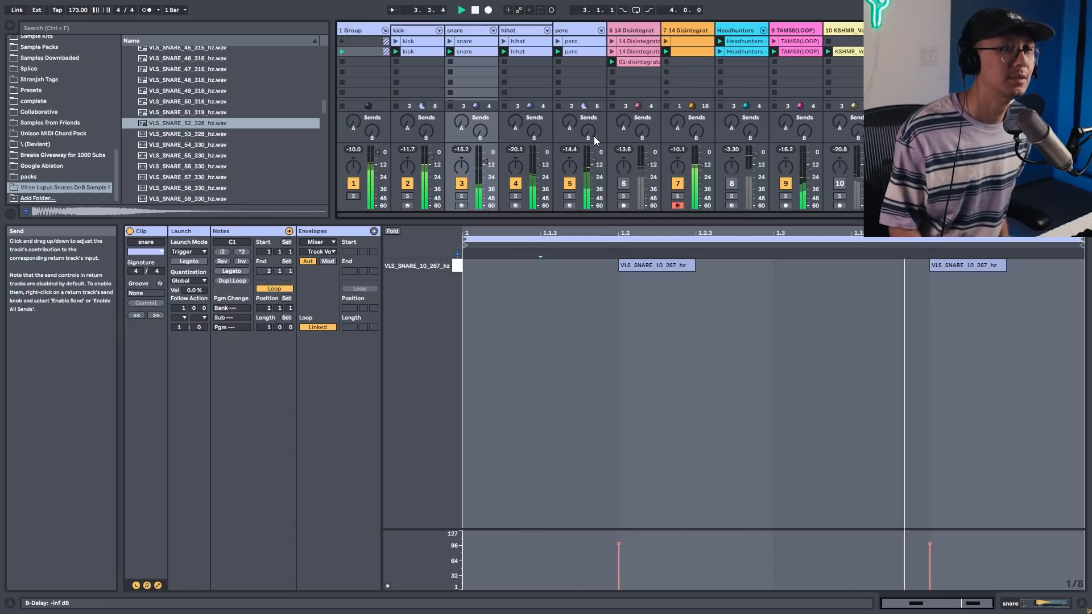
Solo the KSHMR vocal track, launch its looped clip and unsolo it to hear the vocal with the beat.
{"action": "left_click", "coordinate": [839, 196]}
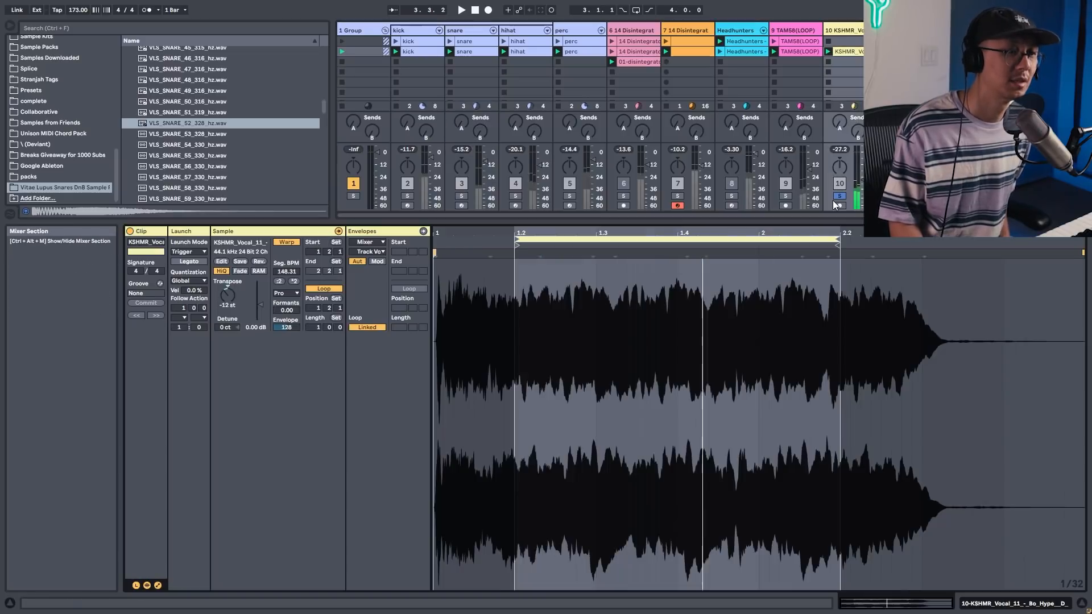
{"action": "left_click", "coordinate": [828, 51]}
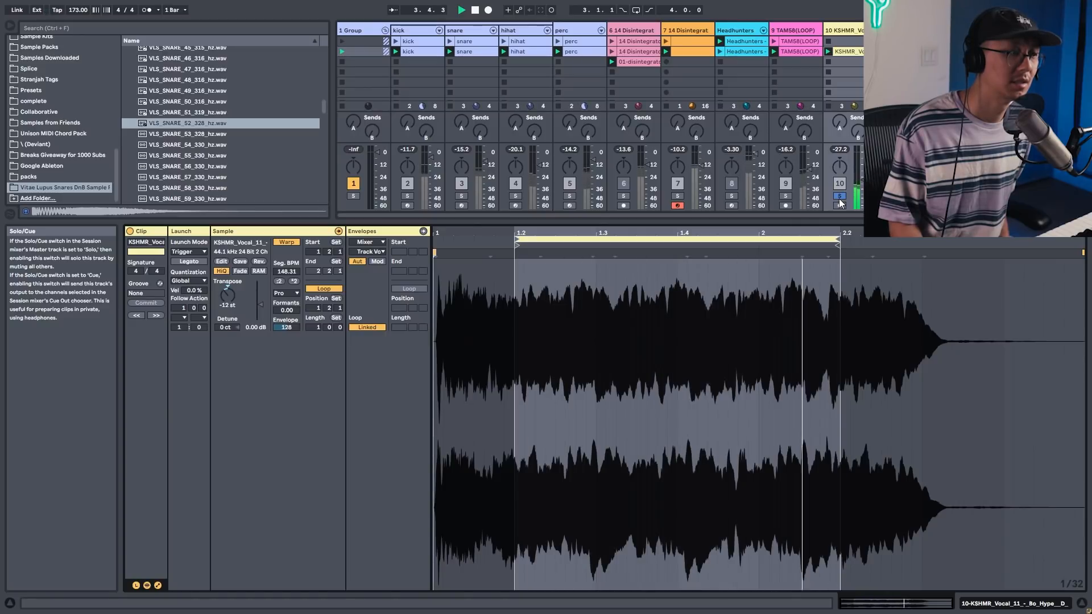
{"action": "left_click", "coordinate": [839, 197]}
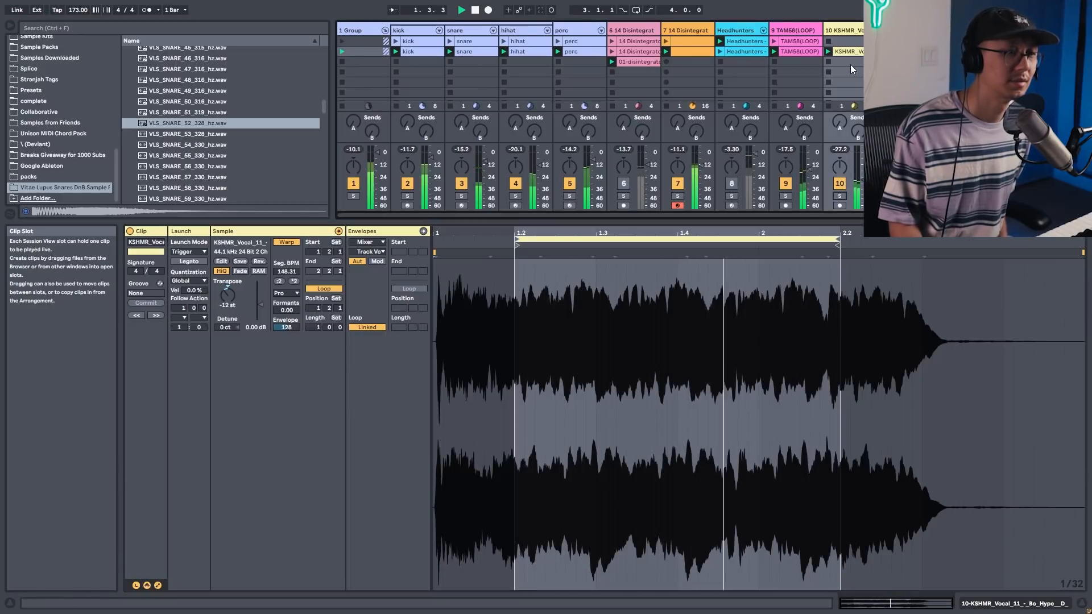